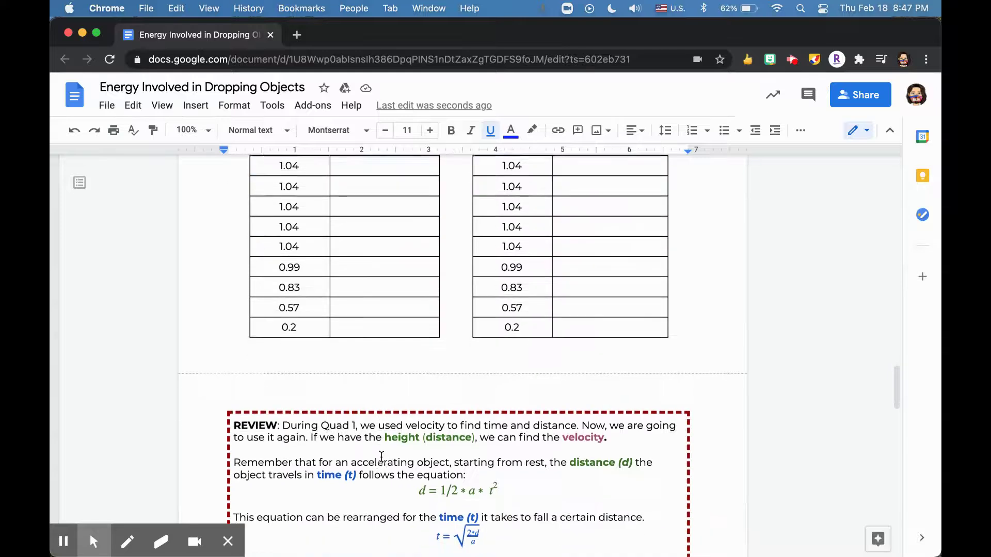
- Review the worksheet's key information, the gravitational and kinetic energy tables for both people, and the velocity section
scroll(381, 457, "down", 4)
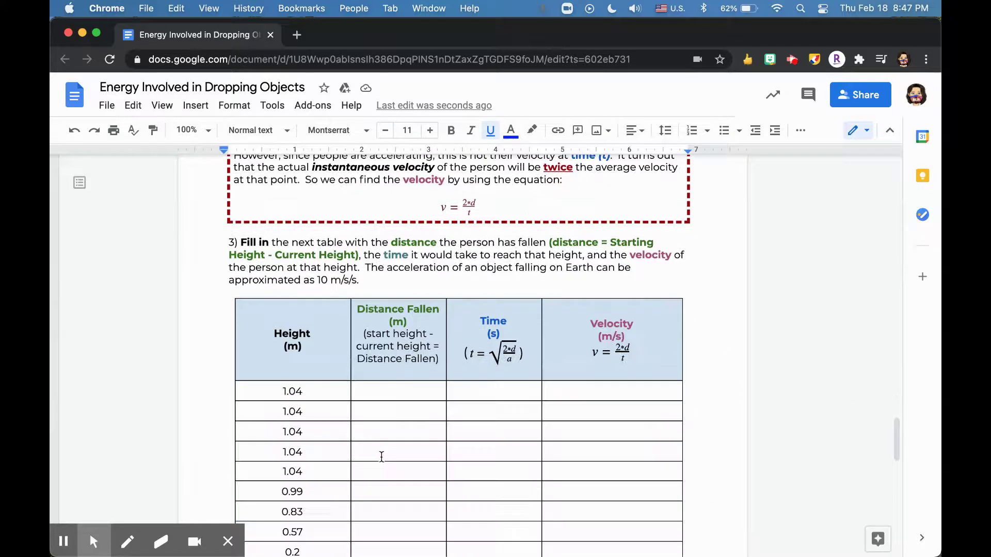
scroll(381, 457, "up", 15)
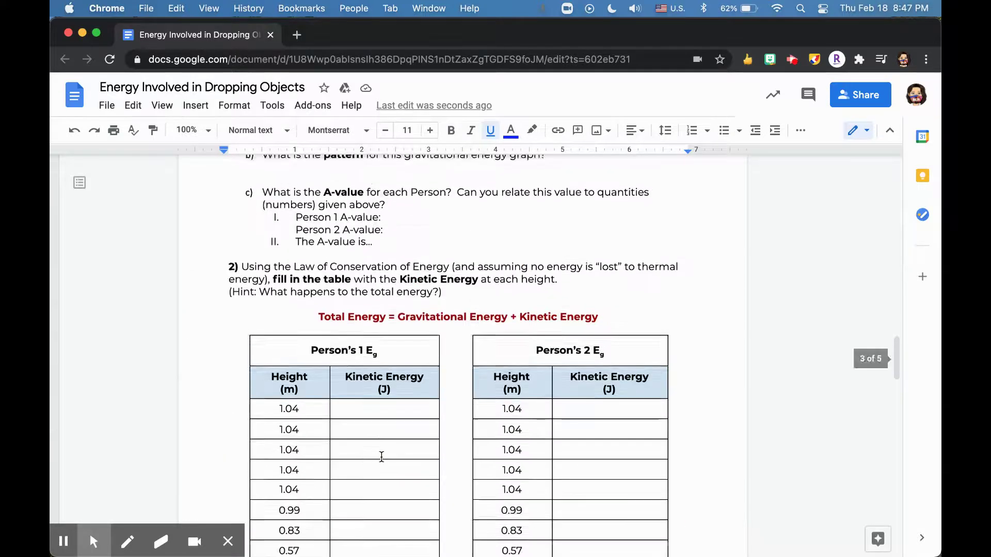
scroll(381, 457, "up", 6)
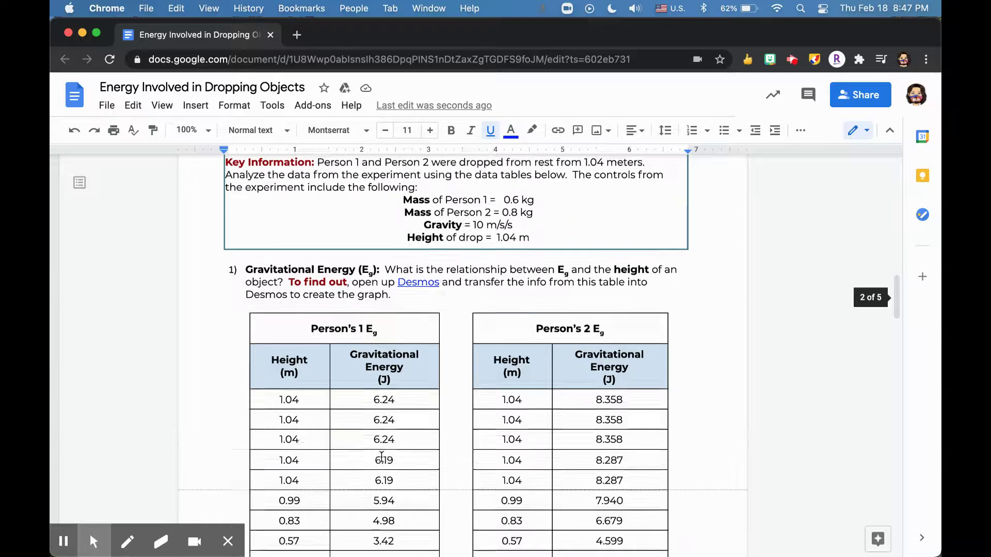
scroll(482, 316, "up", 2)
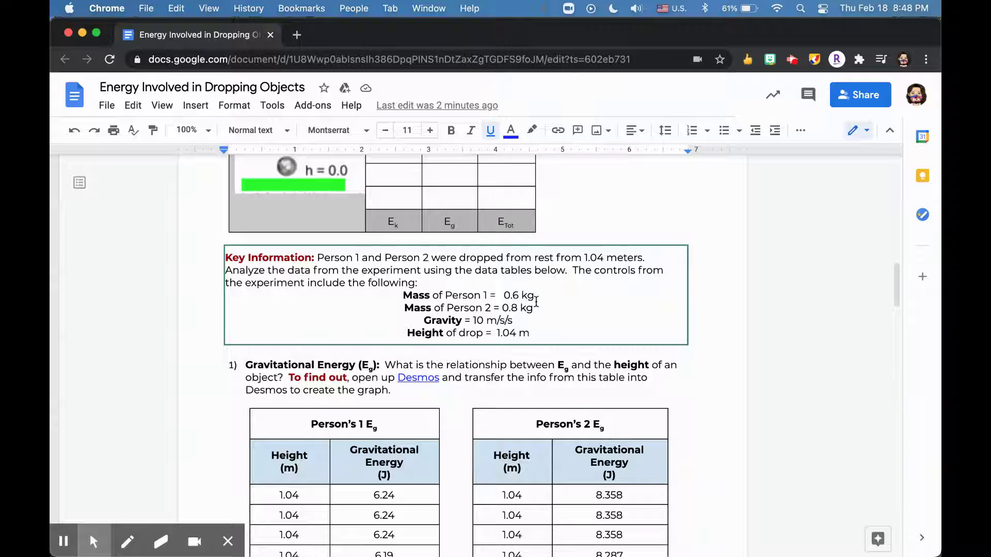
scroll(536, 302, "down", 3)
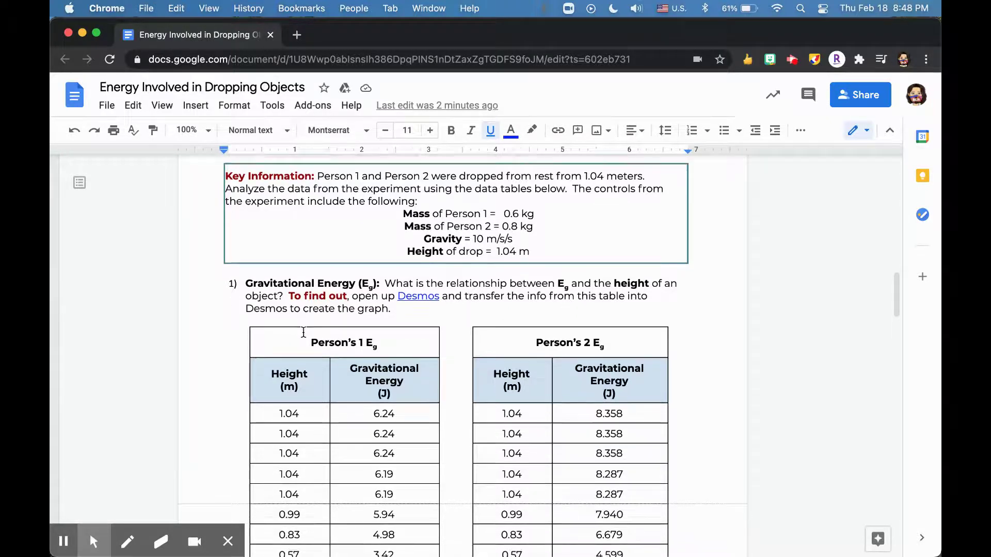
scroll(304, 332, "down", 5)
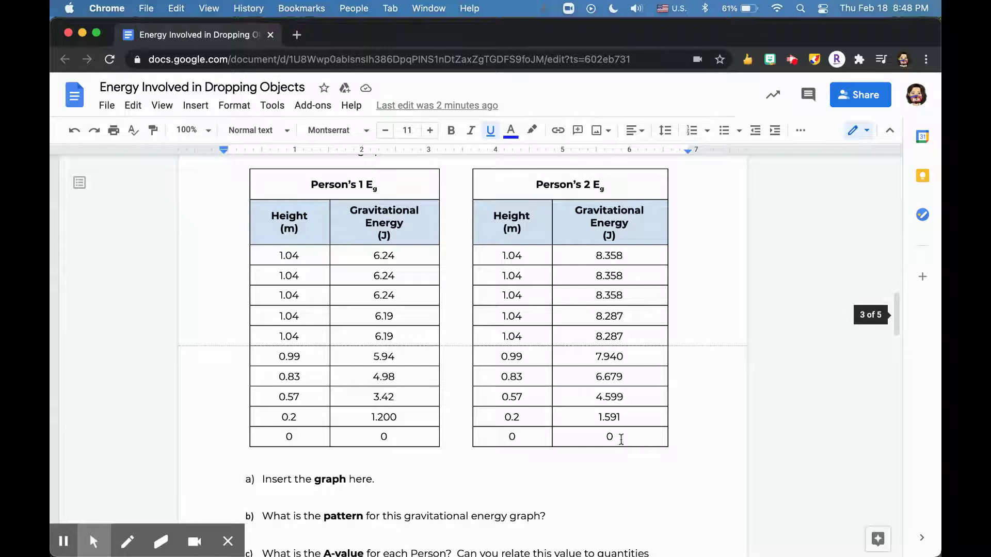
scroll(635, 394, "up", 5)
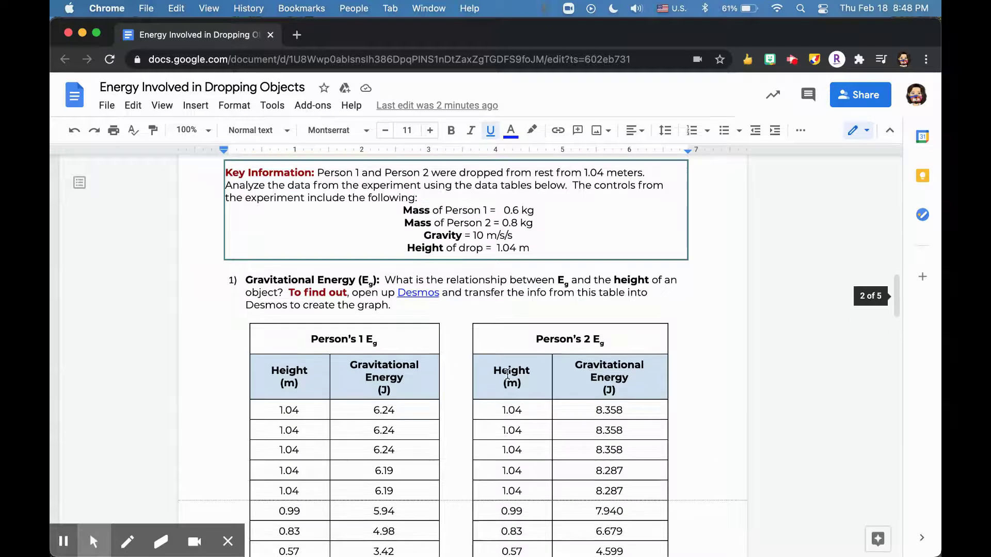
- Open the Desmos graph linked in question 1 of the worksheet and check which account is signed in
left_click(421, 292)
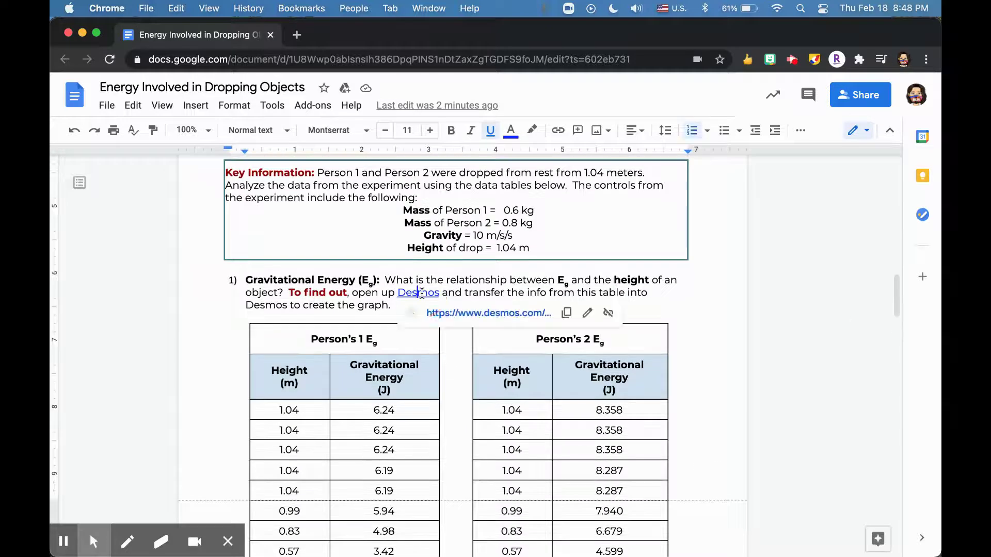
left_click(442, 313)
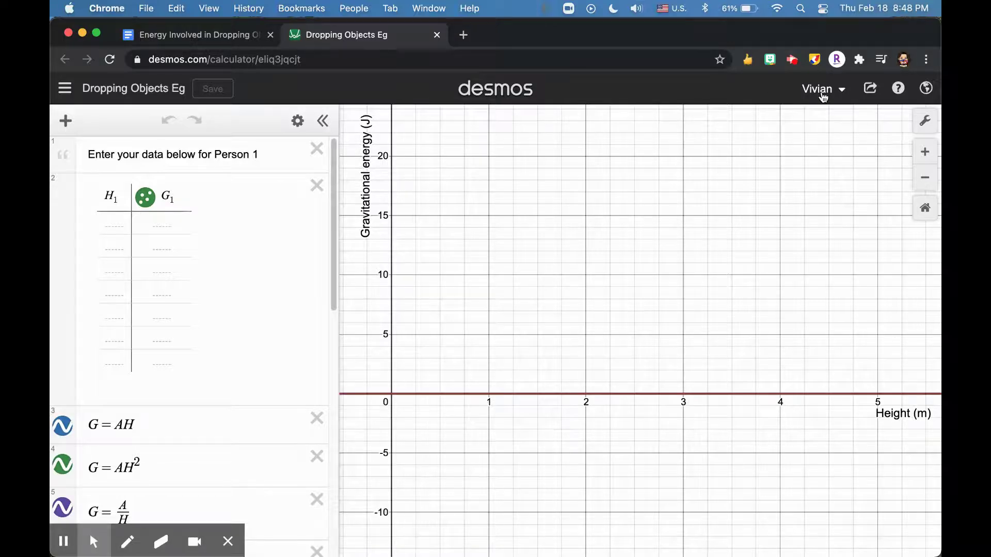
left_click(824, 94)
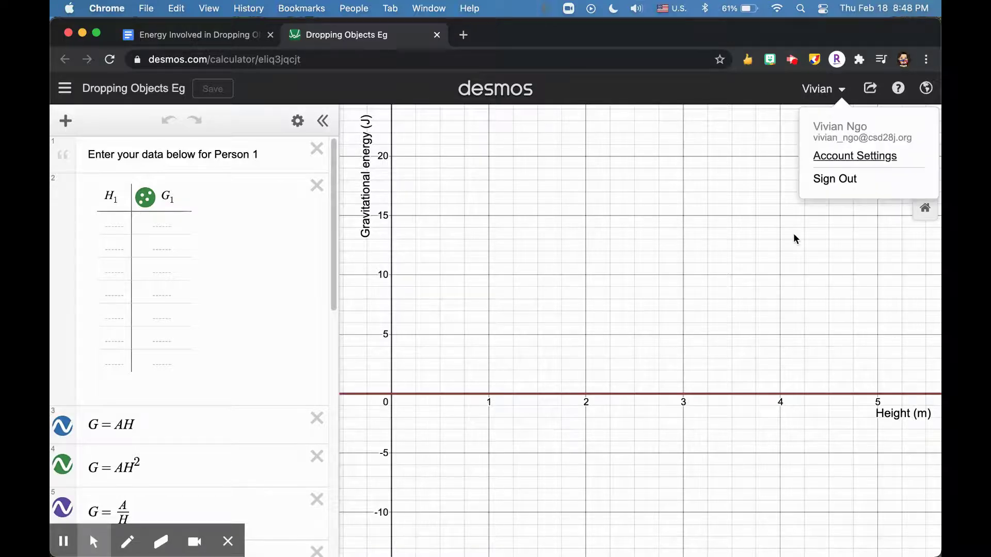
left_click(817, 92)
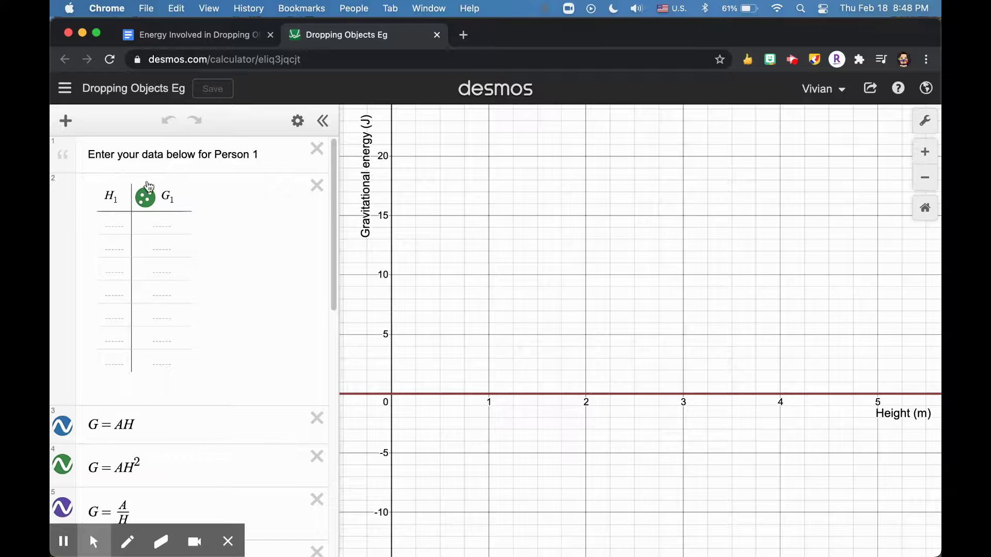
- Consult Person 1's data in the worksheet and enter 1.04 as the first two heights in the Desmos Person 1 table
left_click(195, 34)
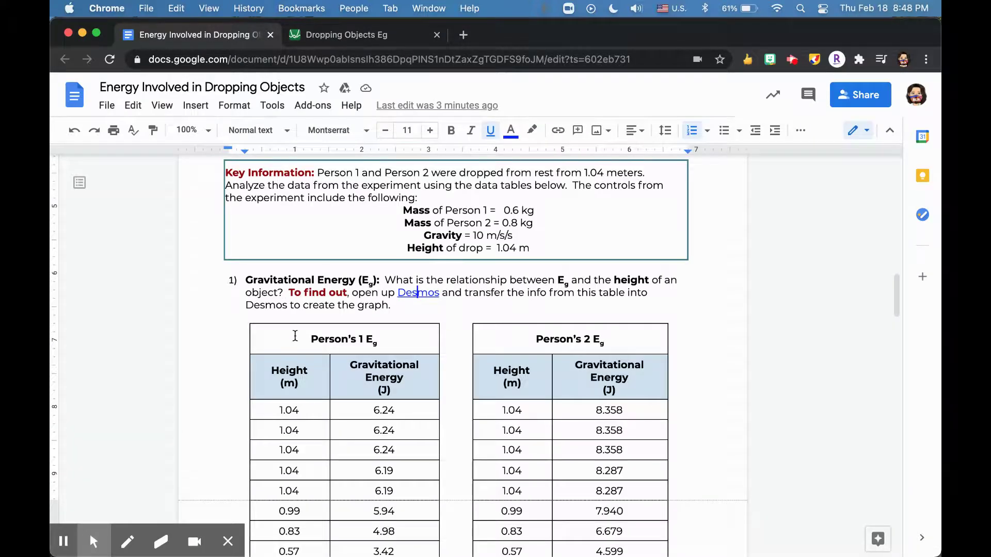
scroll(306, 356, "down", 3)
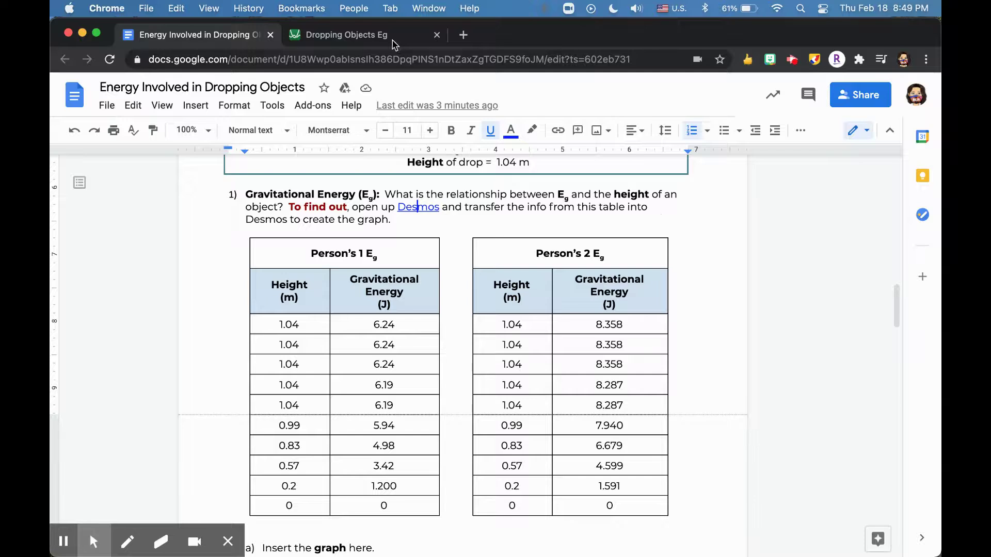
left_click(351, 36)
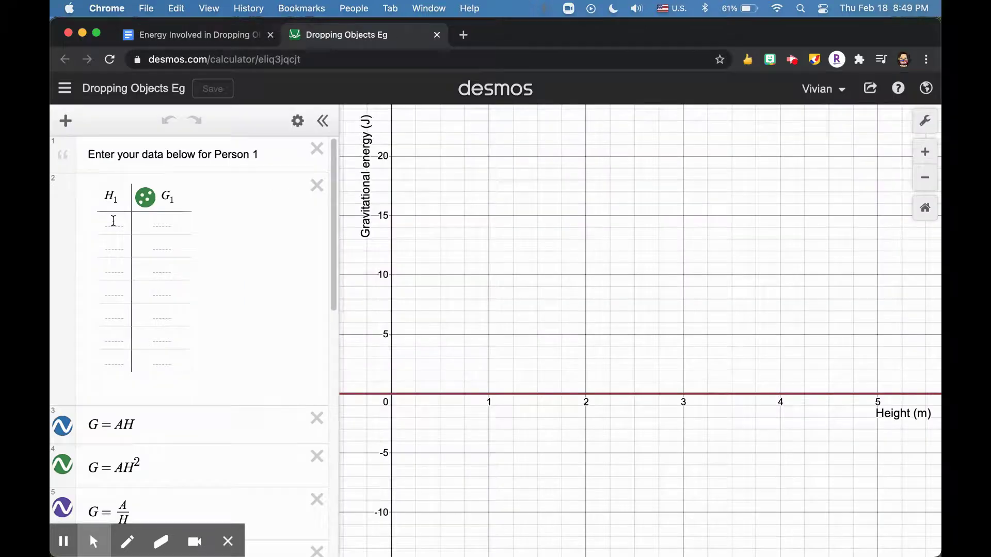
left_click(113, 221)
type("1.04")
key("Return")
type("1.04")
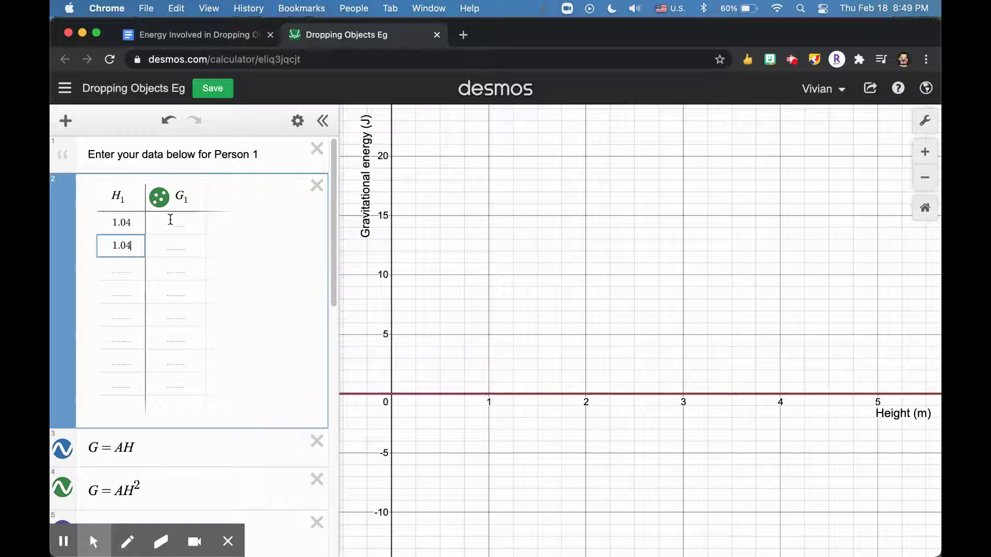
- Enter 6.24 as the gravitational energy in the first two rows of the Person 1 table
left_click(173, 222)
type("6.24")
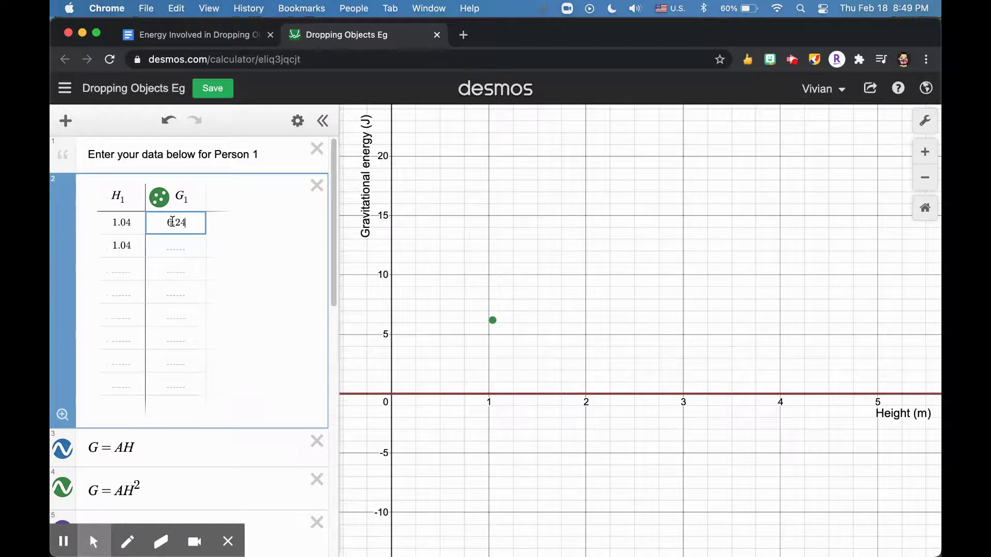
key("Return")
type("2")
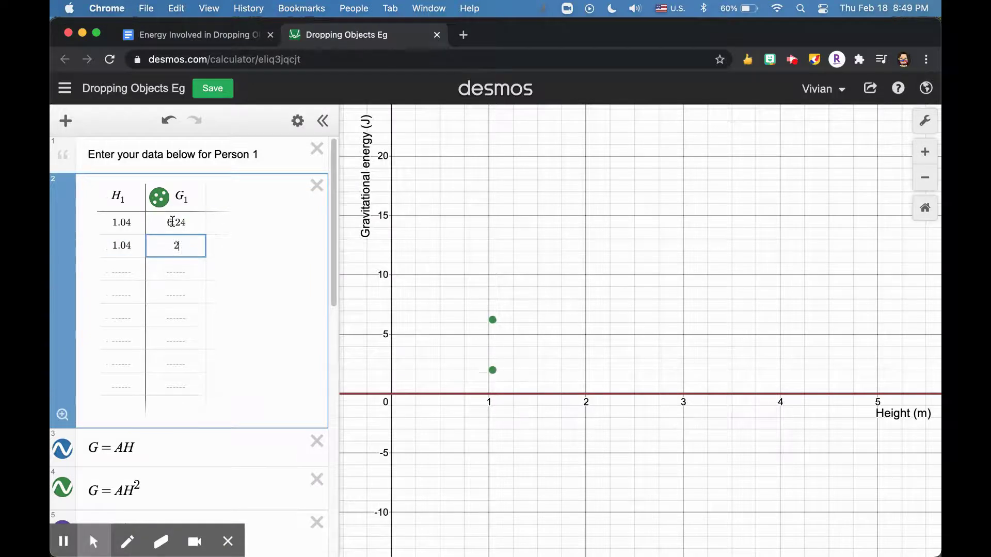
key("BackSpace")
key("BackSpace")
type(".24")
key("BackSpace")
key("BackSpace")
key("BackSpace")
type("6.24")
- Check the worksheet data and fill the third row of the Person 1 table with height 1.04 and energy 6.25
left_click(191, 35)
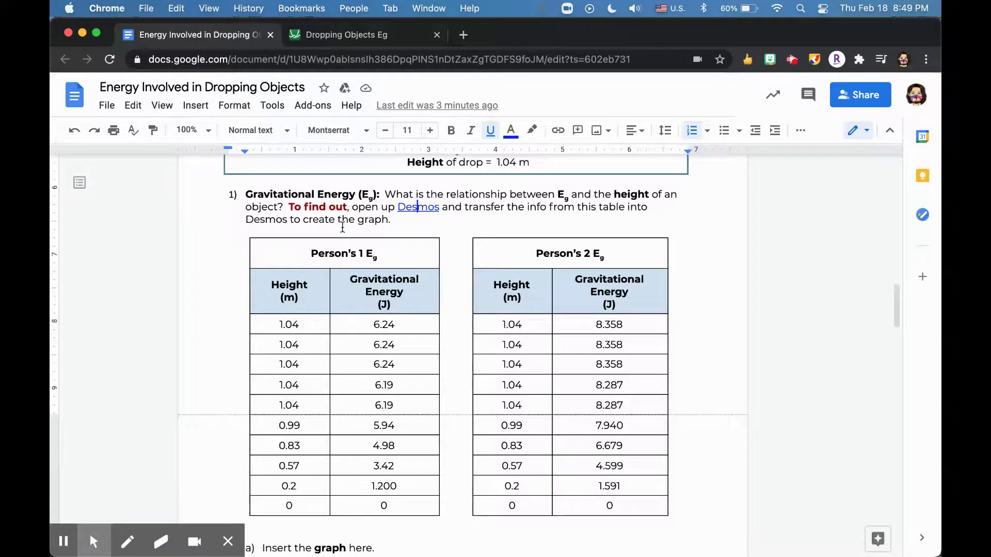
left_click(348, 35)
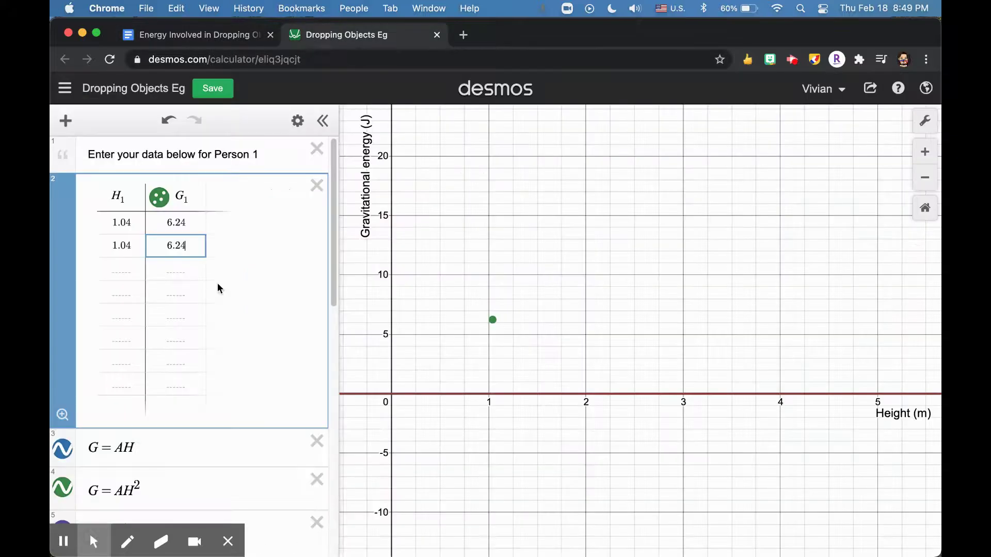
left_click(123, 266)
type("1.04")
key("Tab")
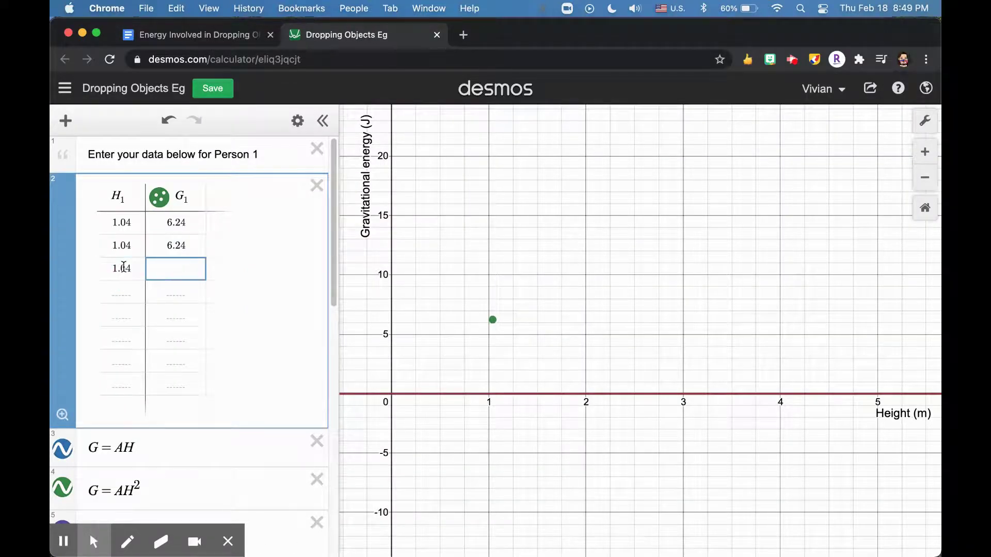
type("6.25")
key("Return")
- Fill the fourth row of the Person 1 table with height 1.04 and energy 6.19, consulting the worksheet for the energy value
key("Left")
type("1.04")
key("Tab")
type("1")
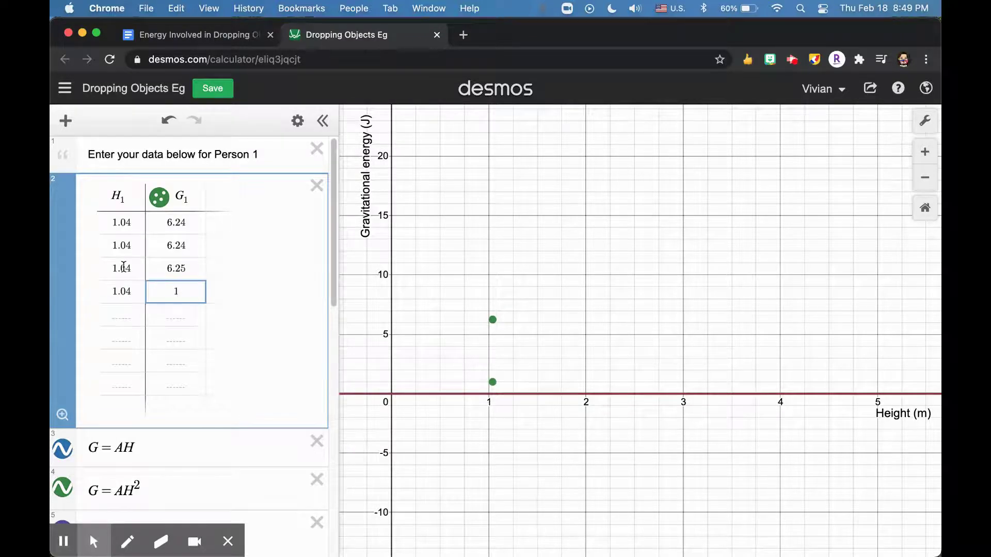
left_click(150, 36)
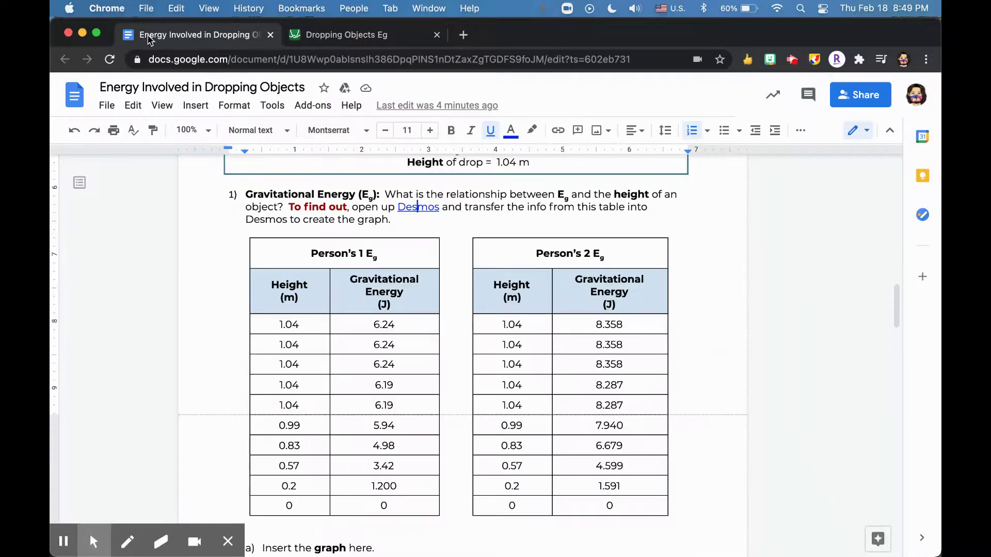
left_click(343, 37)
type(".1")
key("BackSpace")
key("BackSpace")
key("BackSpace")
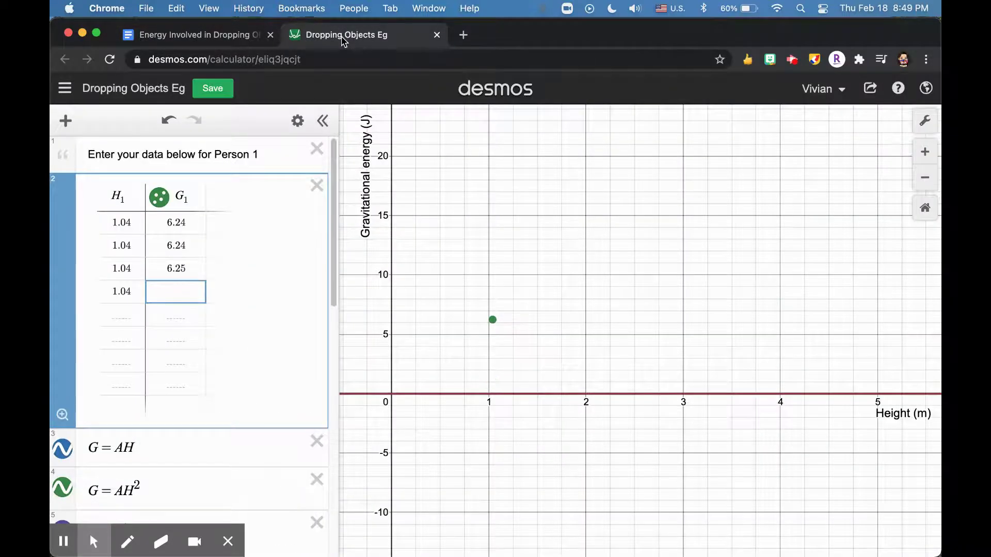
type("6.19")
- Fill the fifth row of the Person 1 table with energy 6.19 and height 1.04
key("Return")
type("6.19")
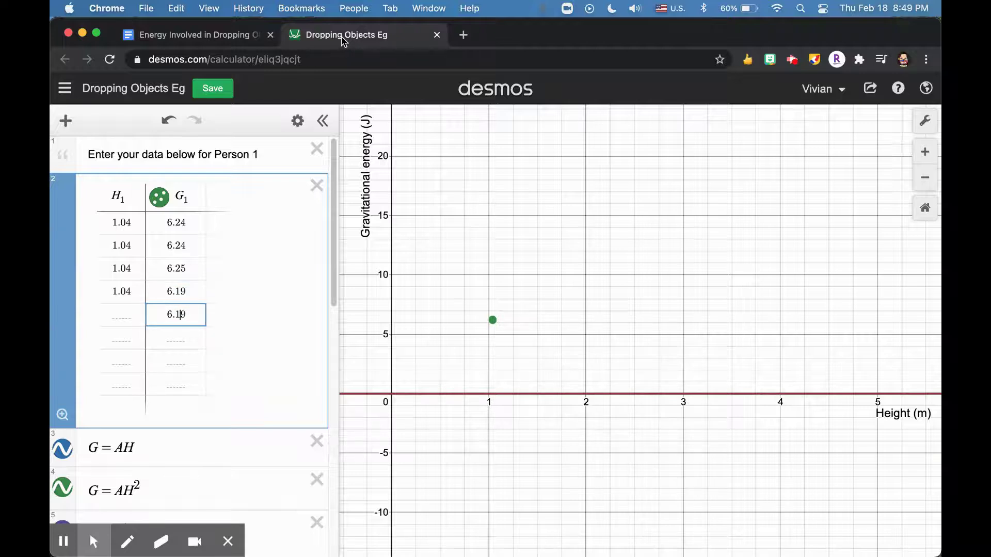
key("Left")
left_click(344, 41)
type("1.04")
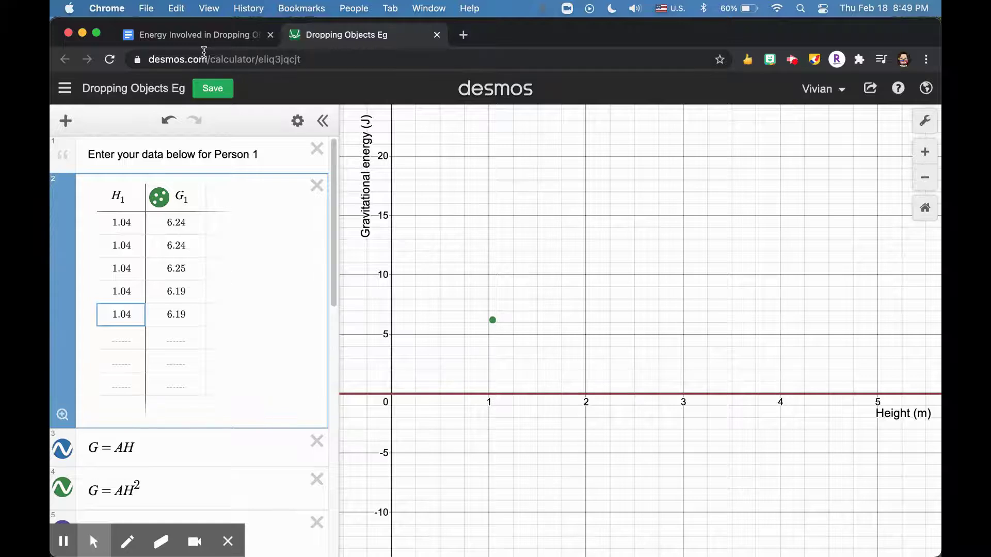
- Check Person 1's remaining worksheet data, and zoom-fit the Desmos graph to the entered points before widening the view around them
left_click(194, 35)
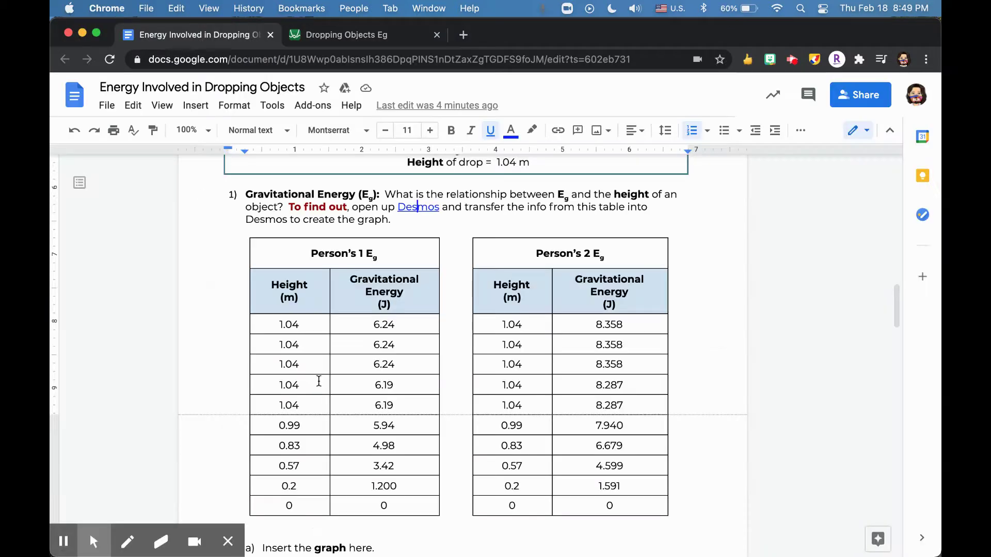
left_click(364, 36)
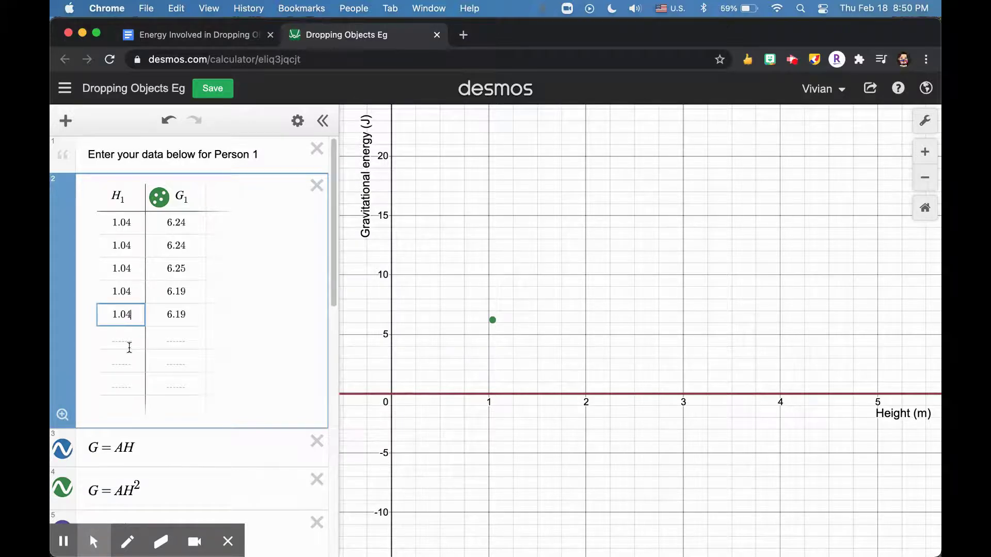
left_click(62, 414)
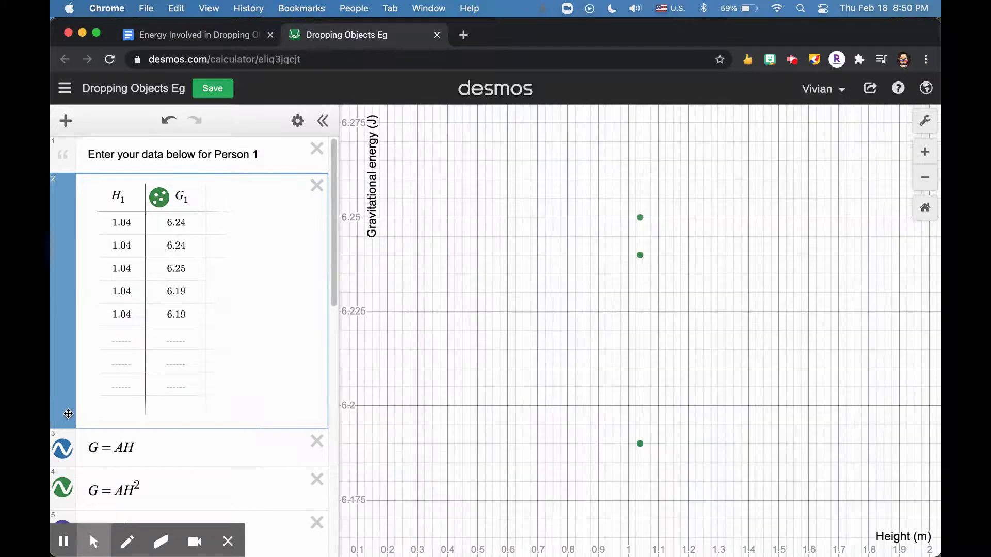
key("cmd+z")
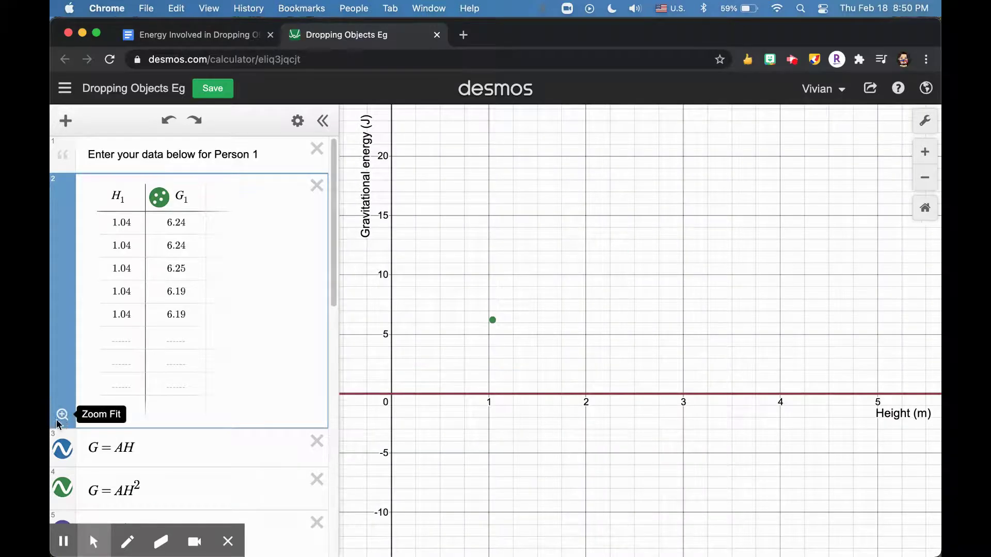
left_click(62, 415)
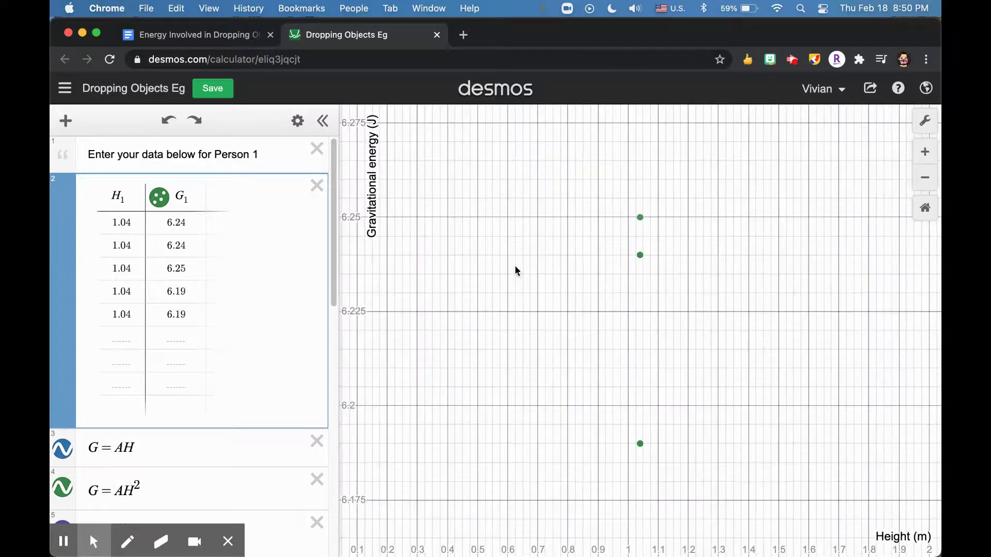
scroll(517, 318, "down", 10)
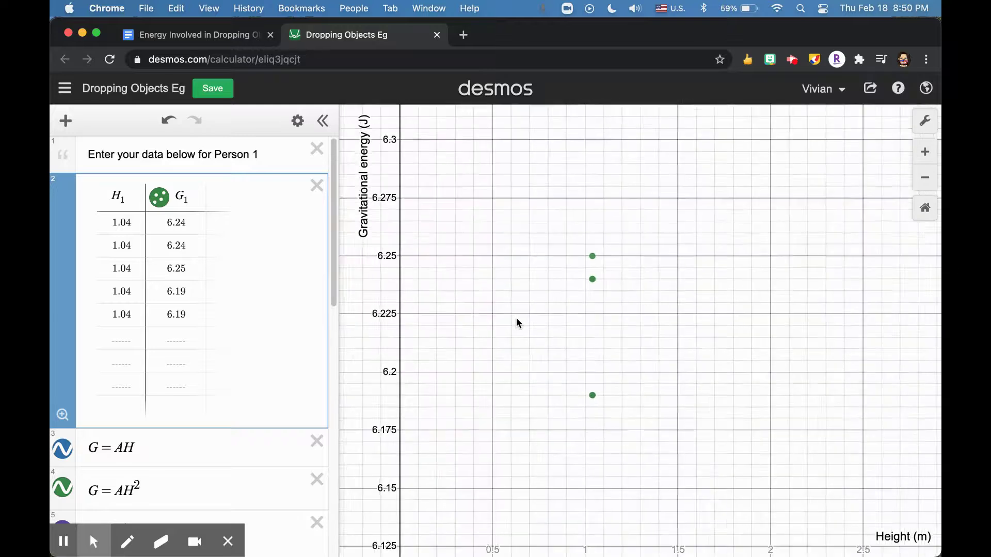
scroll(516, 319, "down", 5)
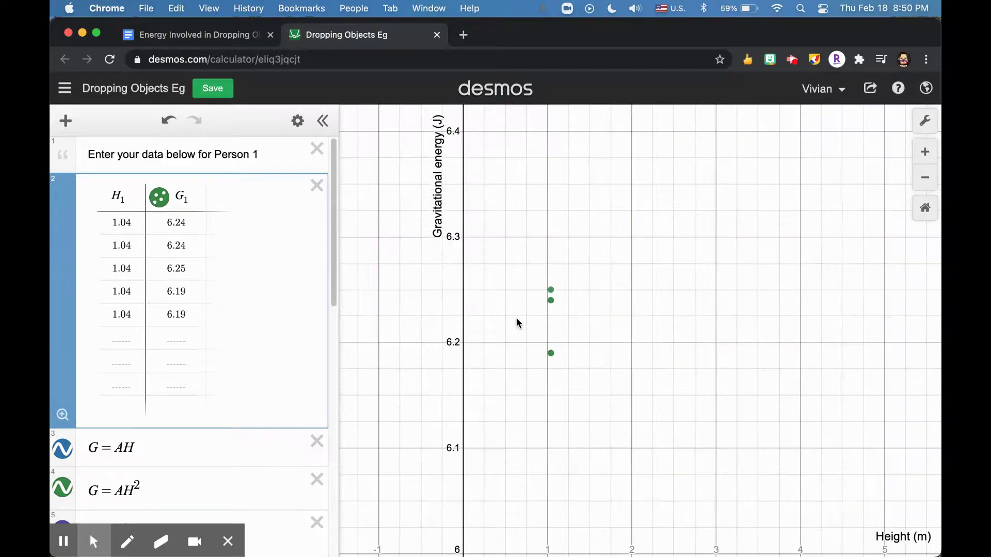
scroll(516, 317, "down", 3)
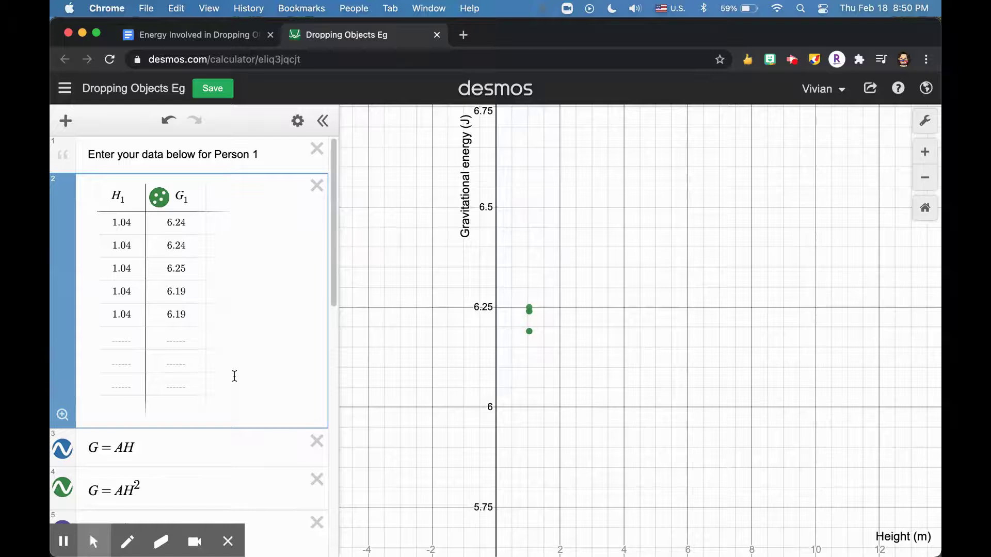
- Set Person 1's A slider to 2.5 to compare the candidate curves with the plotted points
scroll(235, 376, "down", 5)
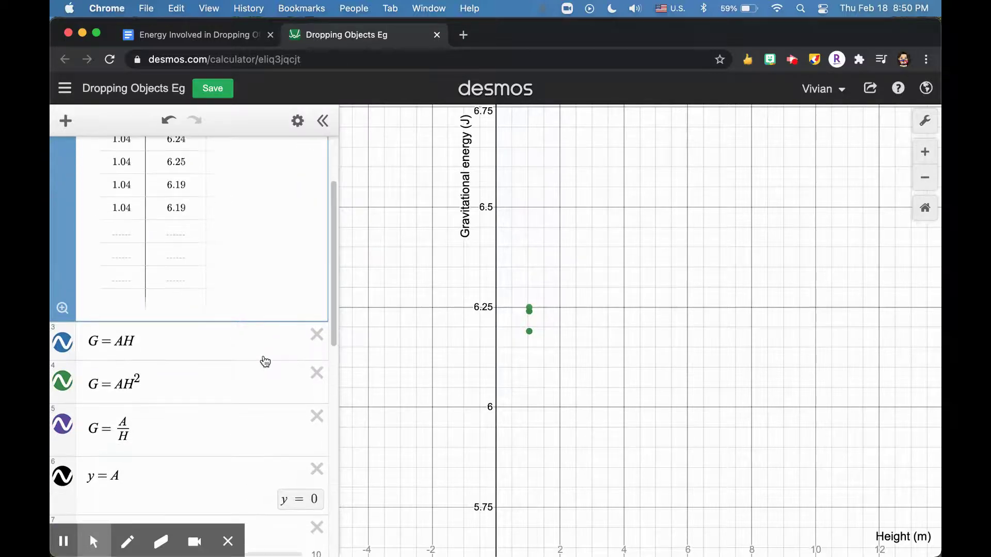
scroll(265, 362, "down", 4)
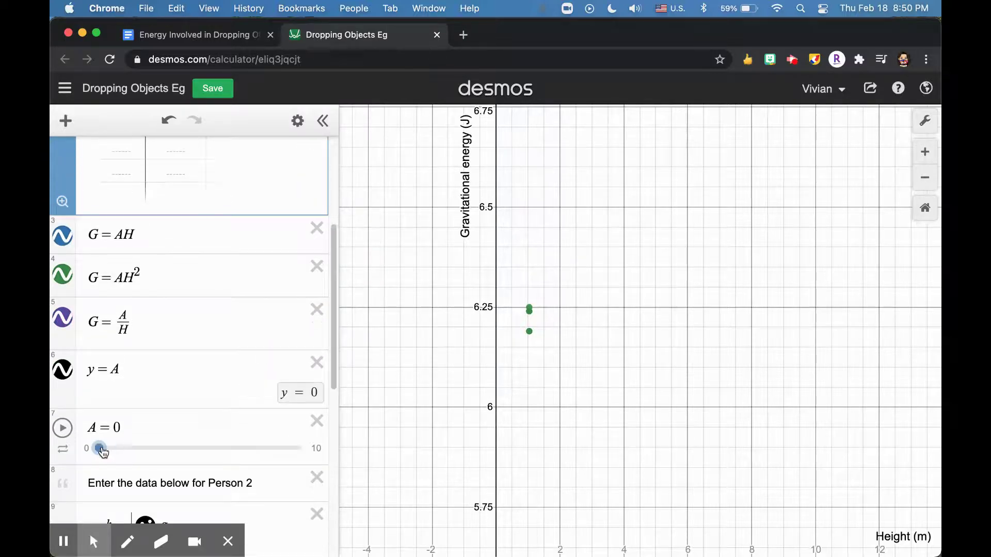
left_click_drag(99, 448, 151, 422)
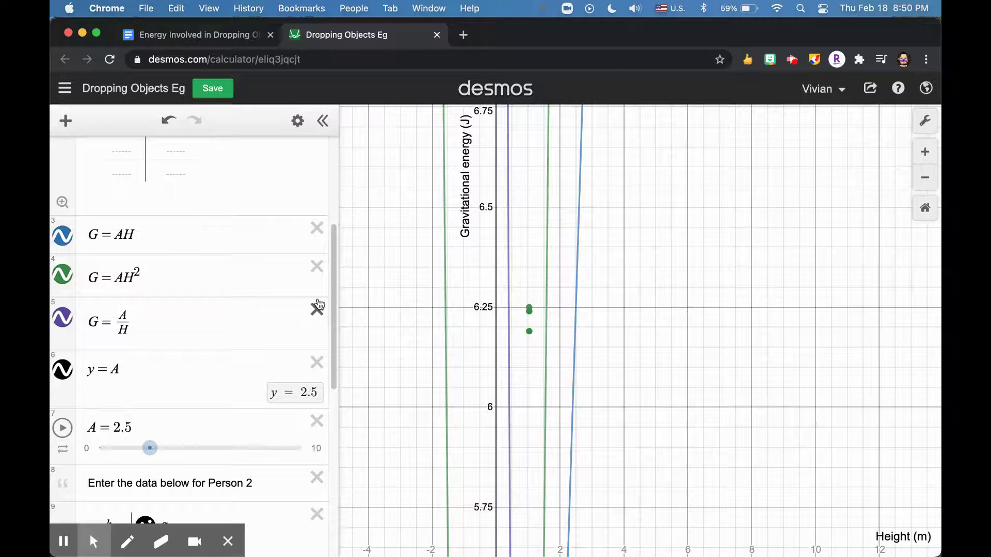
- Delete the G = AH², G = AH and y = A equations from Person 1's section, keeping G = A/H
left_click(316, 266)
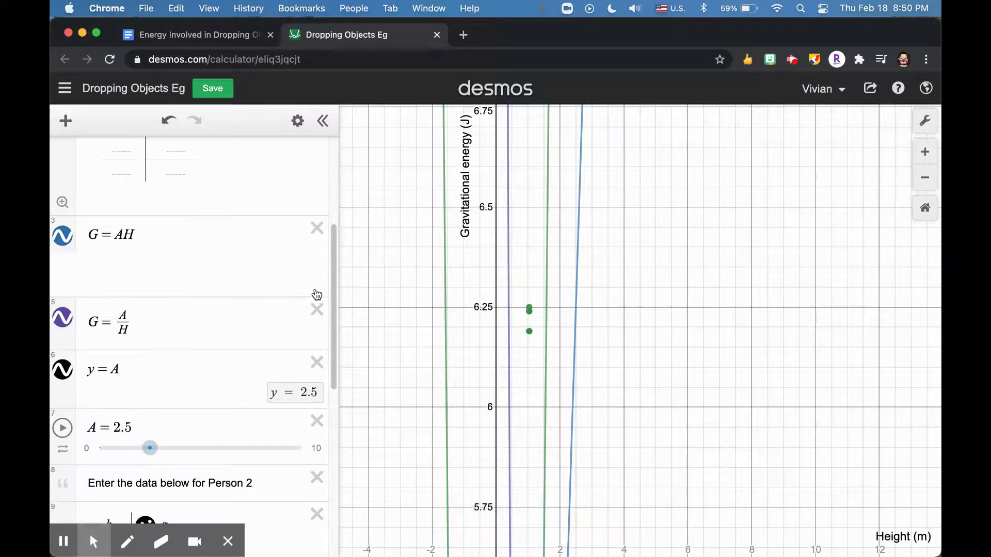
left_click(316, 228)
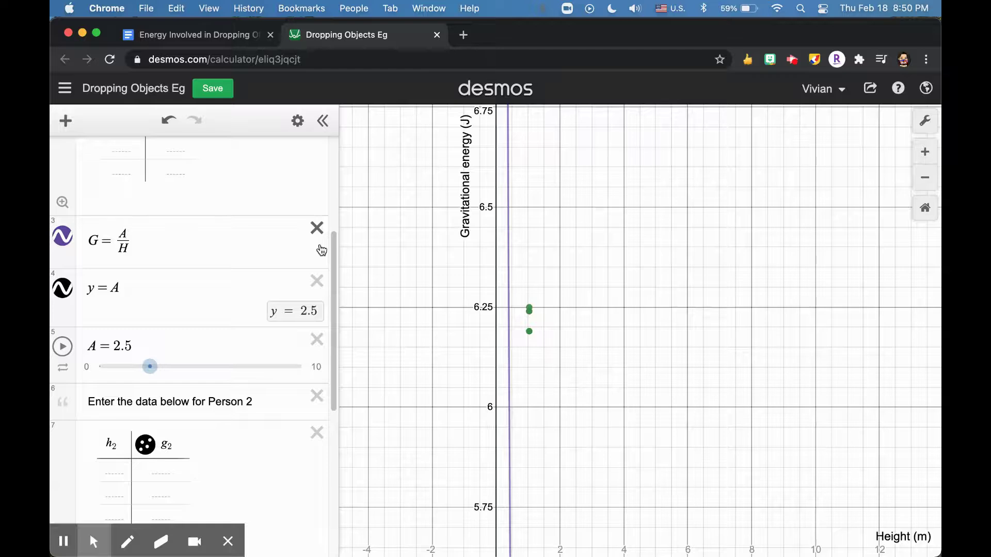
left_click(316, 282)
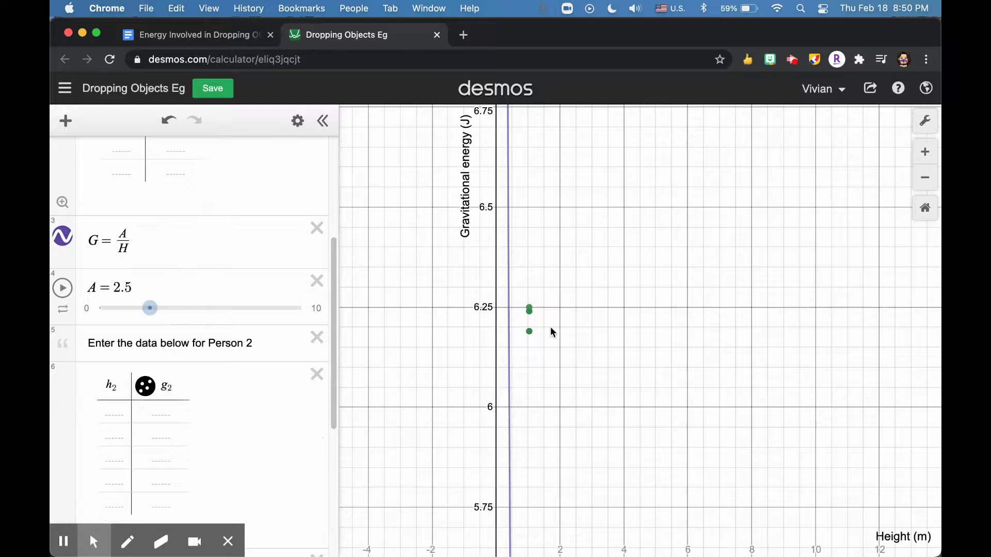
- Look over the empty Person 2 data table and check the plotted Person 1 points against the G = A/H curve
scroll(167, 253, "down", 5)
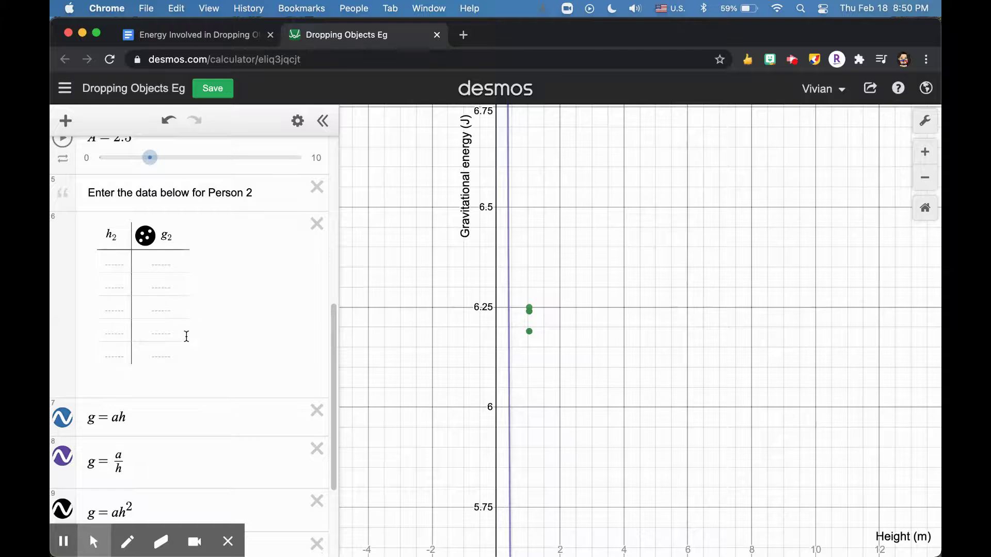
scroll(186, 336, "down", 1)
left_click(120, 253)
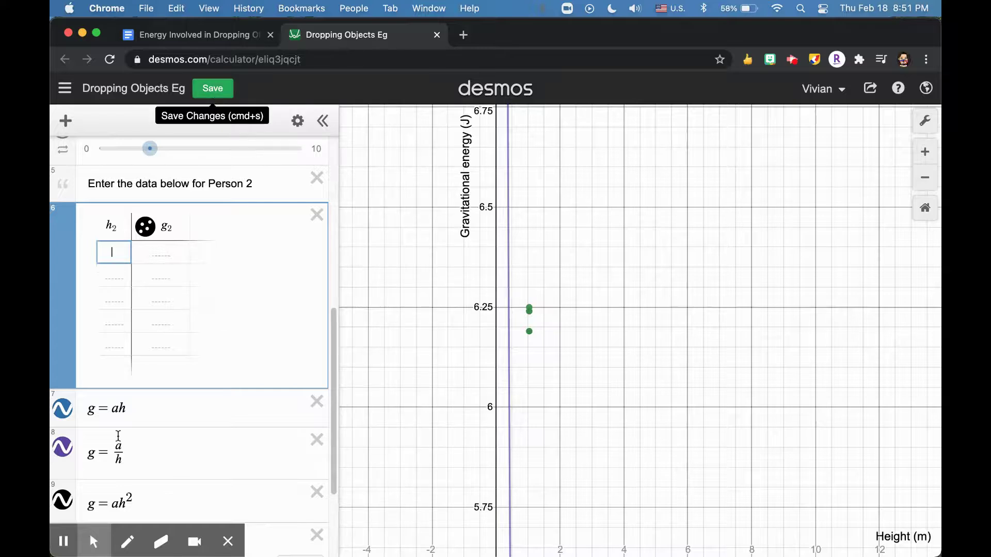
scroll(231, 326, "up", 3)
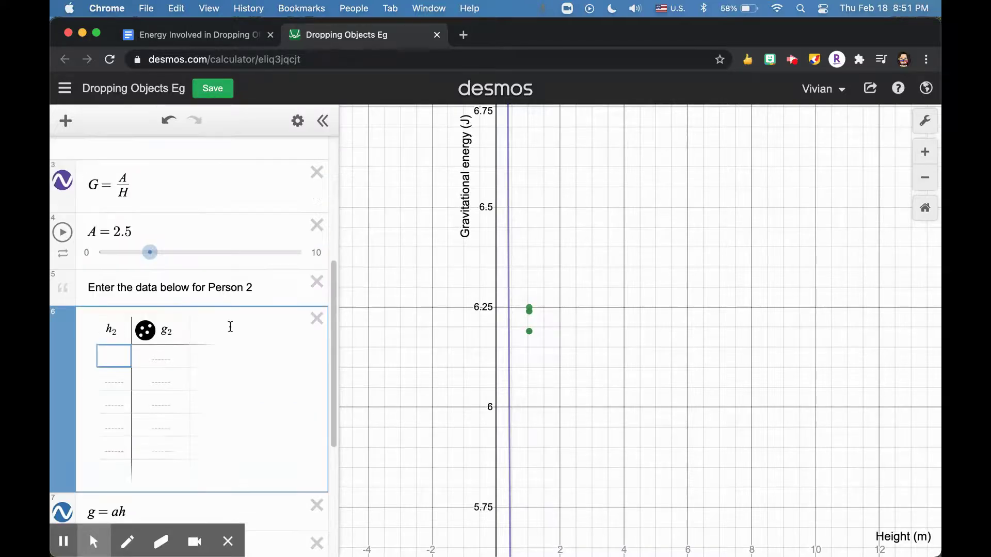
scroll(232, 238, "up", 2)
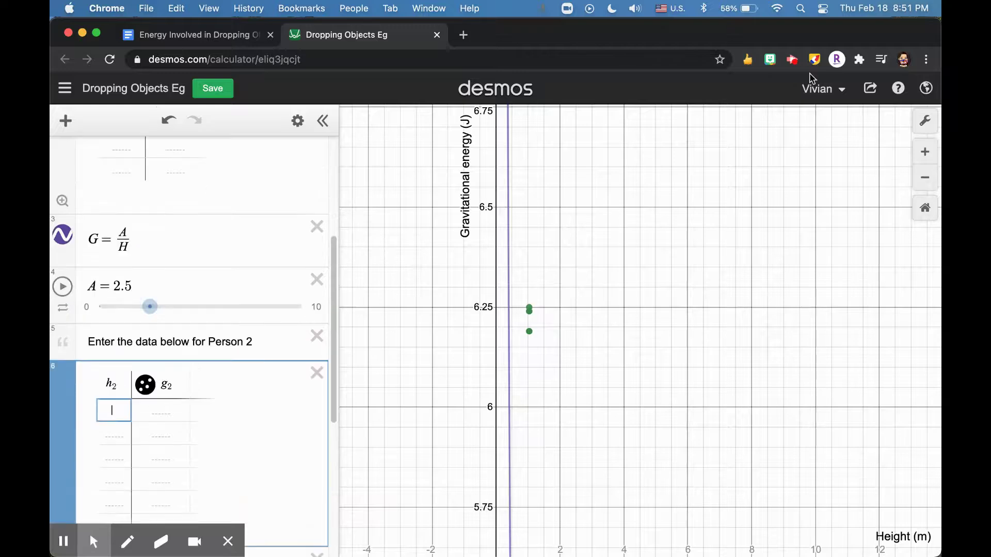
scroll(551, 292, "up", 2)
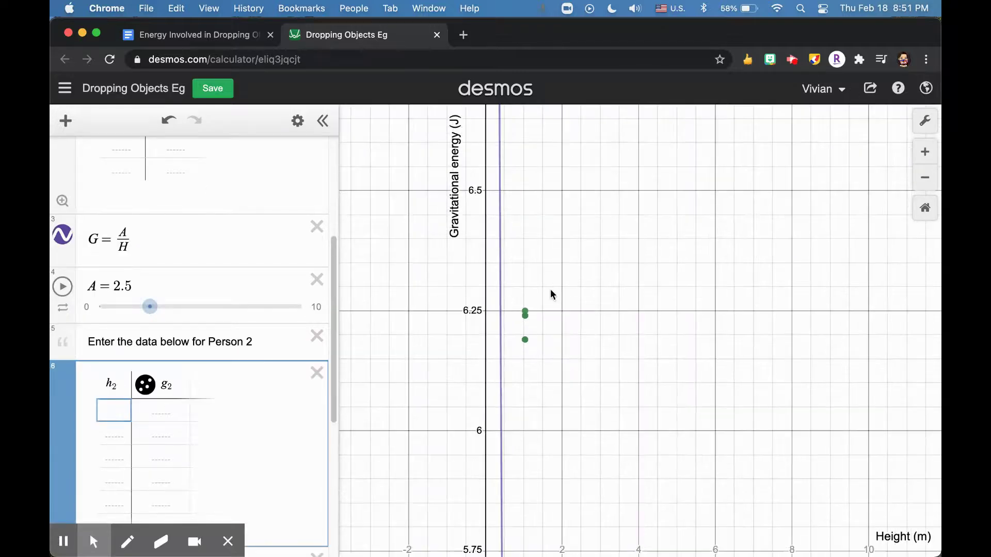
scroll(550, 289, "down", 3)
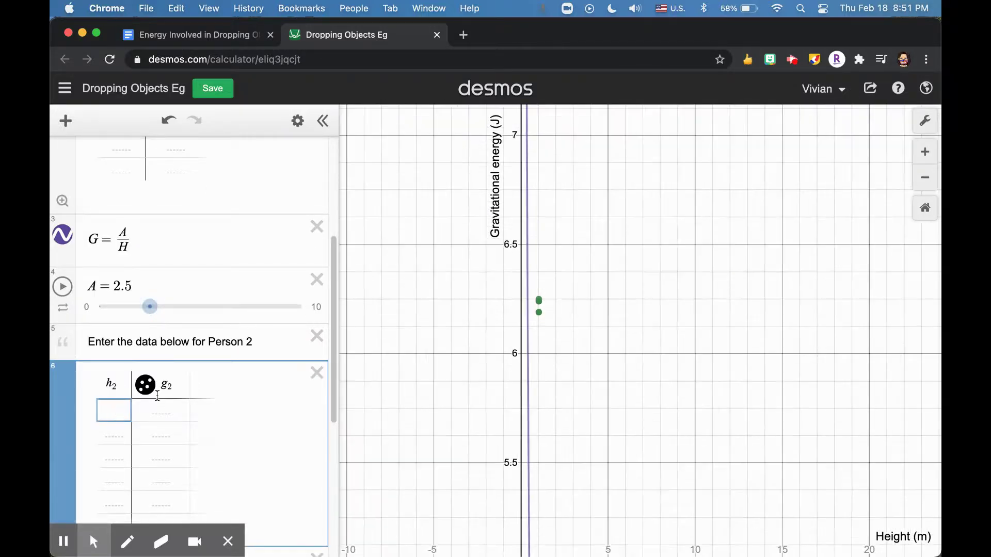
- Set Person 2's a slider to 0.24
scroll(155, 401, "down", 5)
scroll(151, 405, "down", 3)
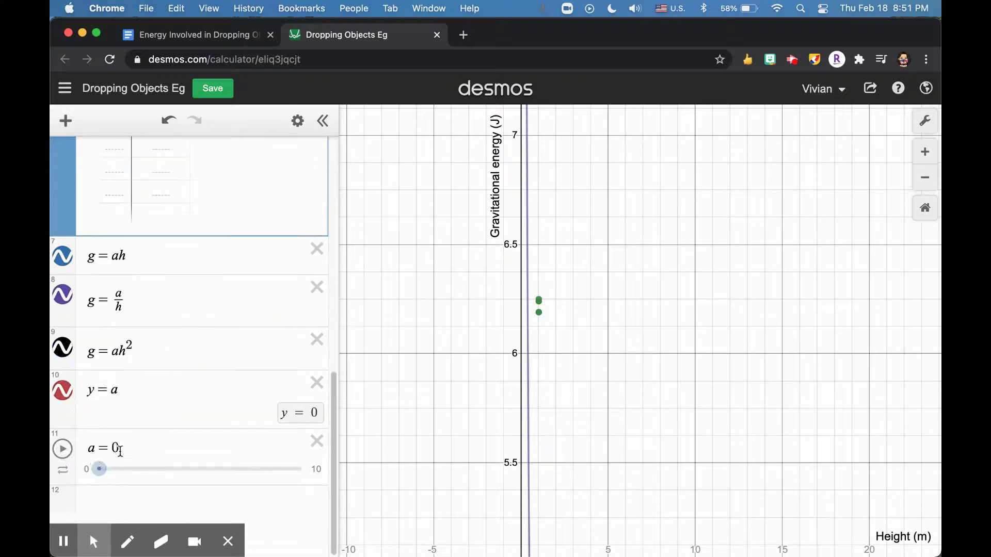
scroll(181, 465, "up", 3)
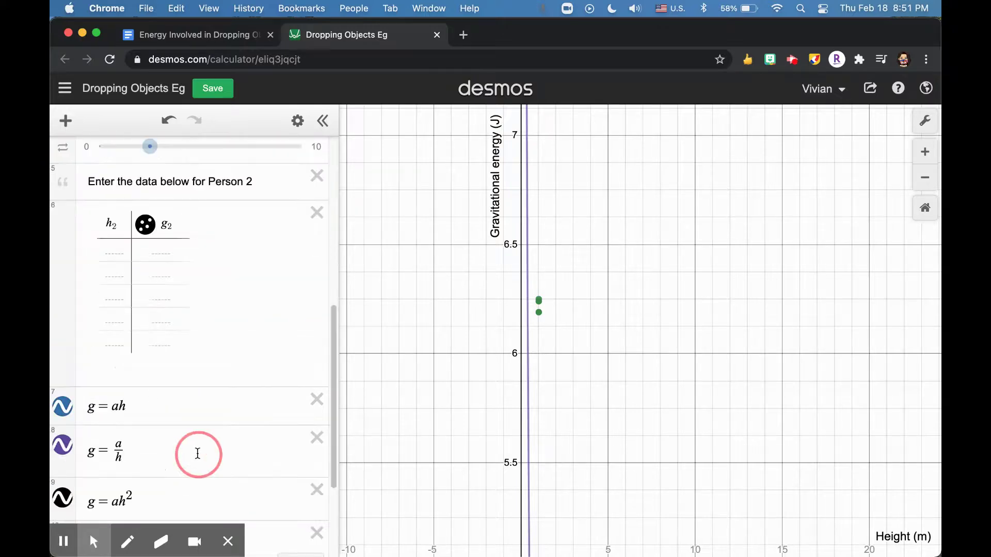
scroll(196, 454, "down", 5)
left_click(100, 468)
left_click_drag(127, 471, 105, 446)
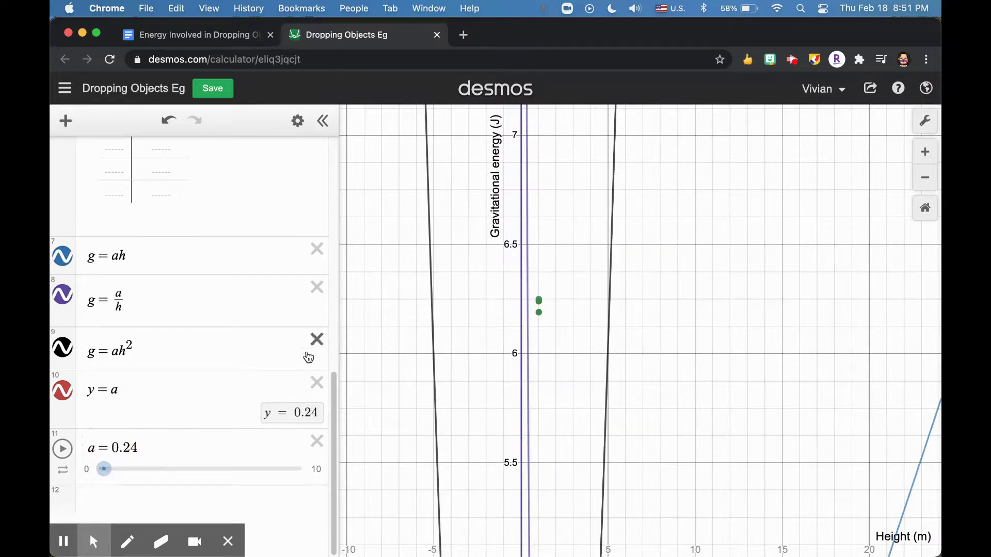
- Delete the y = a, g = ah and g = a/h equations from Person 2's section, keeping g = ah²
left_click(317, 382)
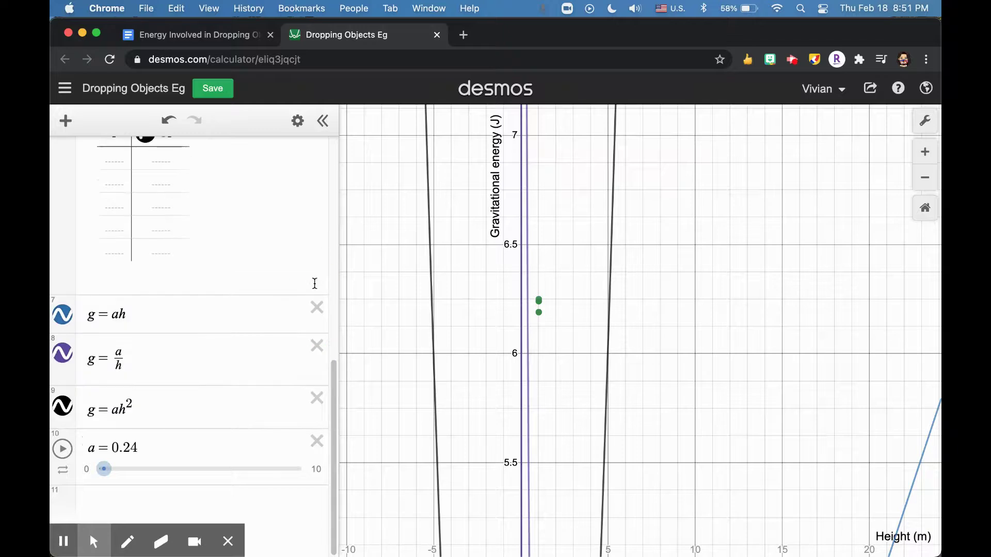
left_click(317, 307)
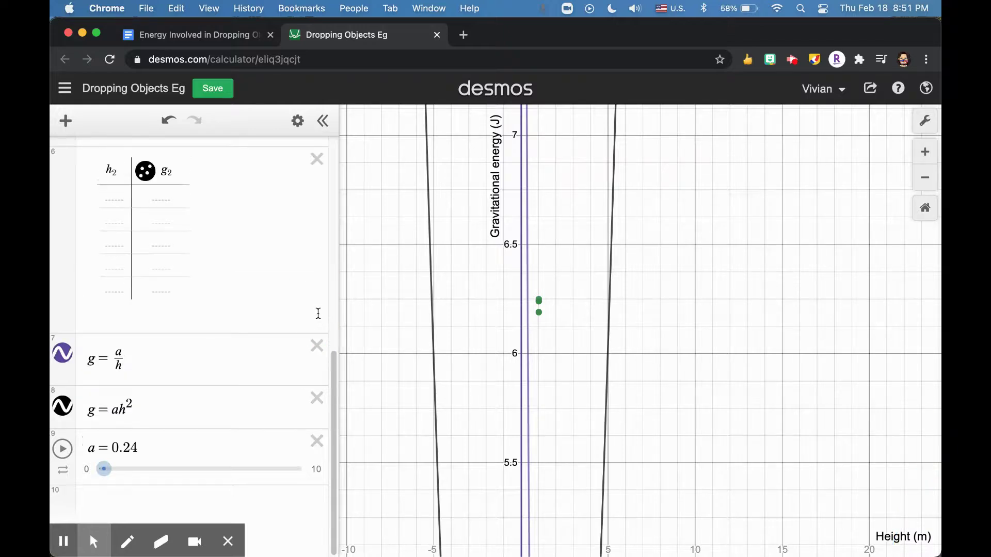
left_click(317, 345)
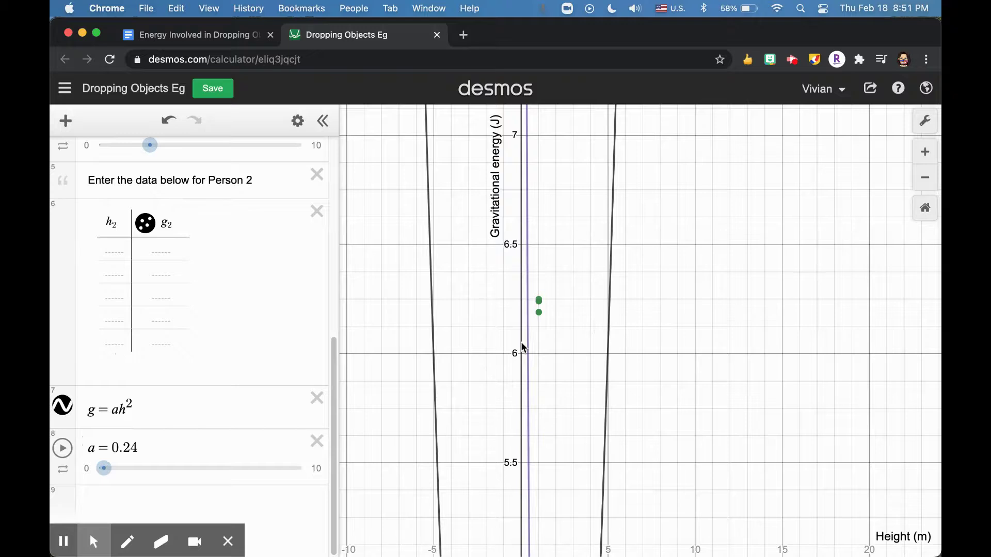
- Reframe the graph to show the plotted points, both remaining curves and the labelled axes over a wider range
scroll(231, 370, "up", 4)
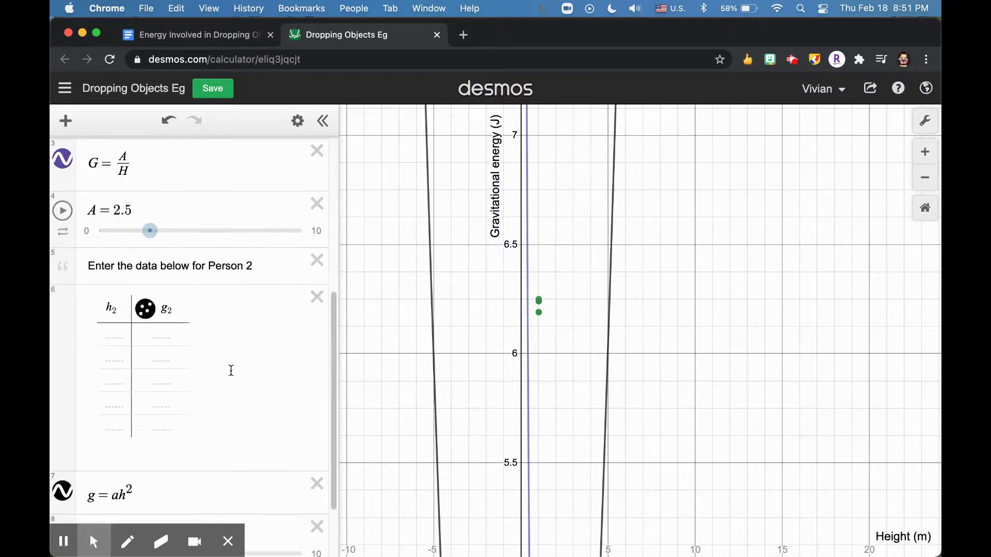
scroll(231, 370, "up", 3)
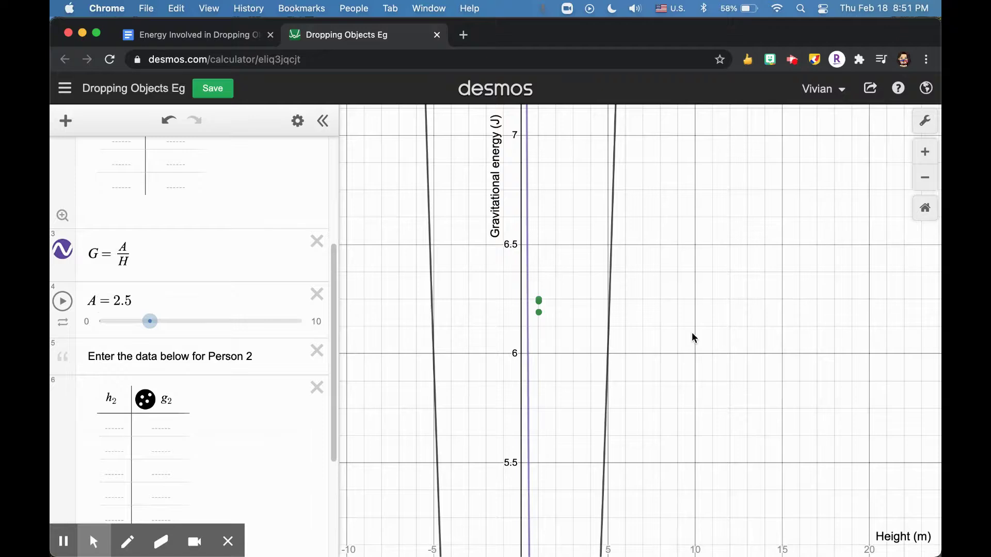
scroll(692, 333, "down", 3)
left_click_drag(708, 384, 617, 232)
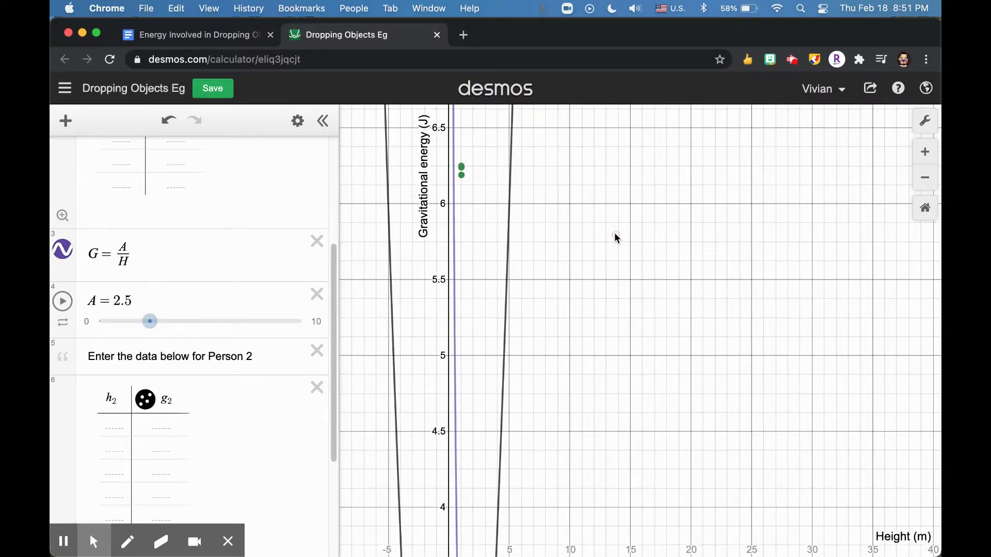
scroll(614, 237, "down", 3)
scroll(617, 239, "up", 3)
scroll(617, 239, "up", 2)
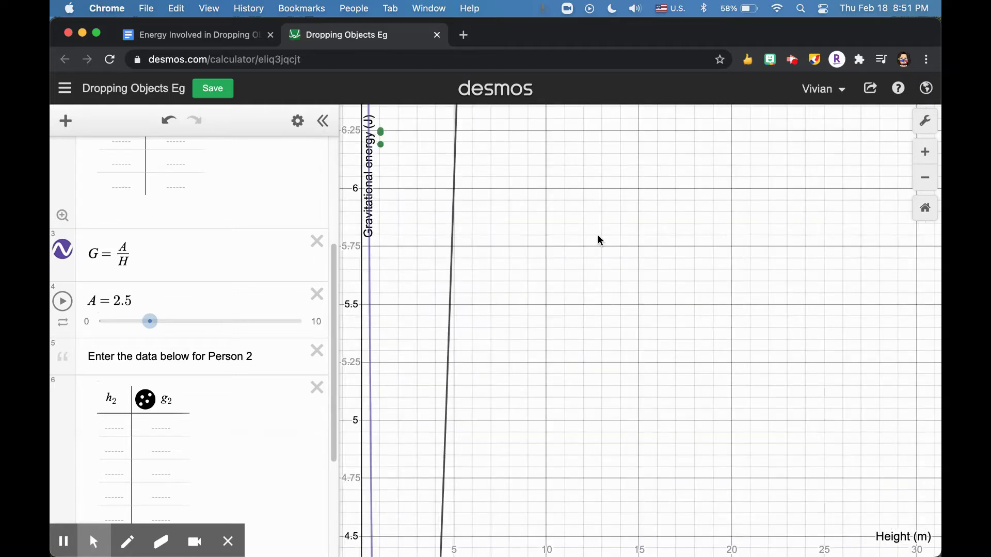
scroll(600, 240, "down", 2)
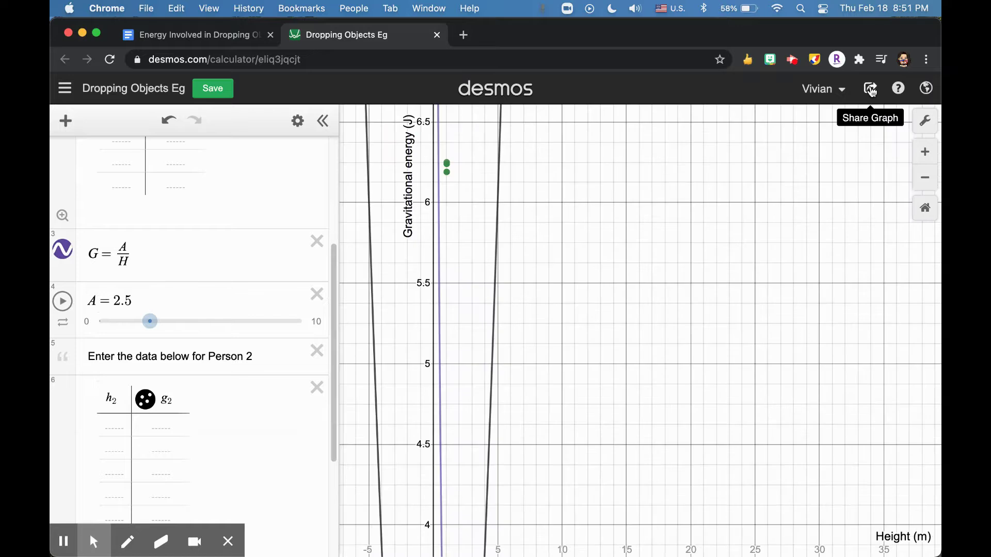
- Export the graph as a Medium Square PNG image with thin lines and download it
left_click(870, 90)
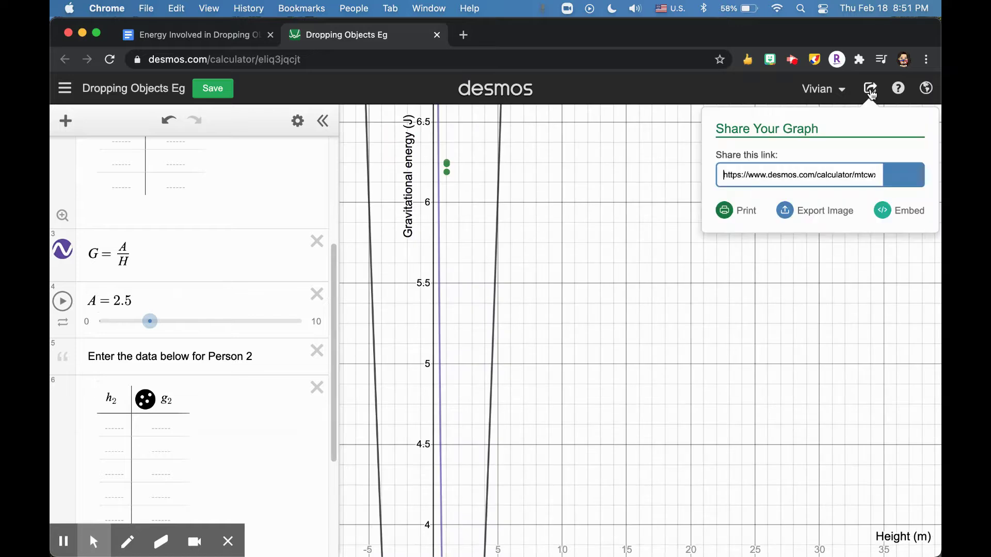
left_click(815, 216)
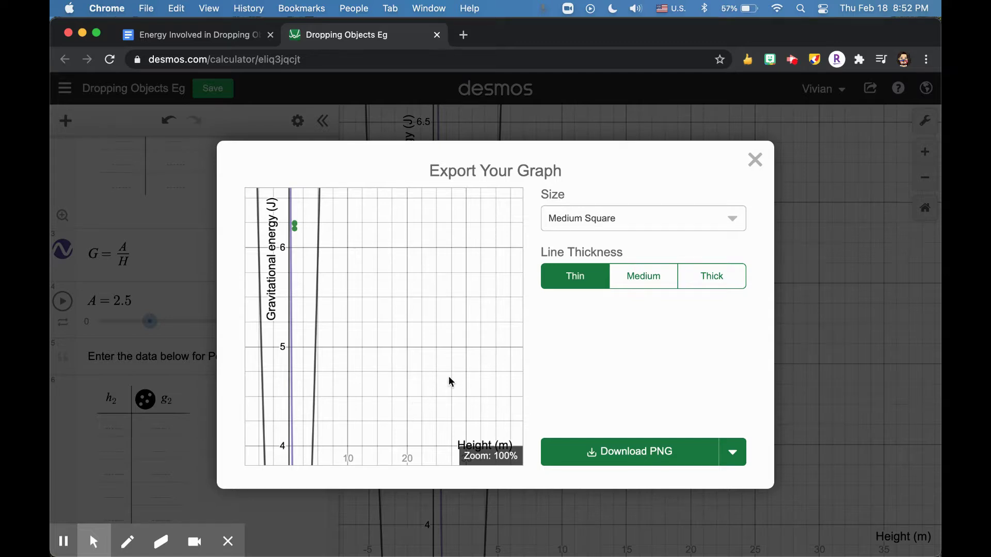
left_click(497, 450)
left_click(665, 461)
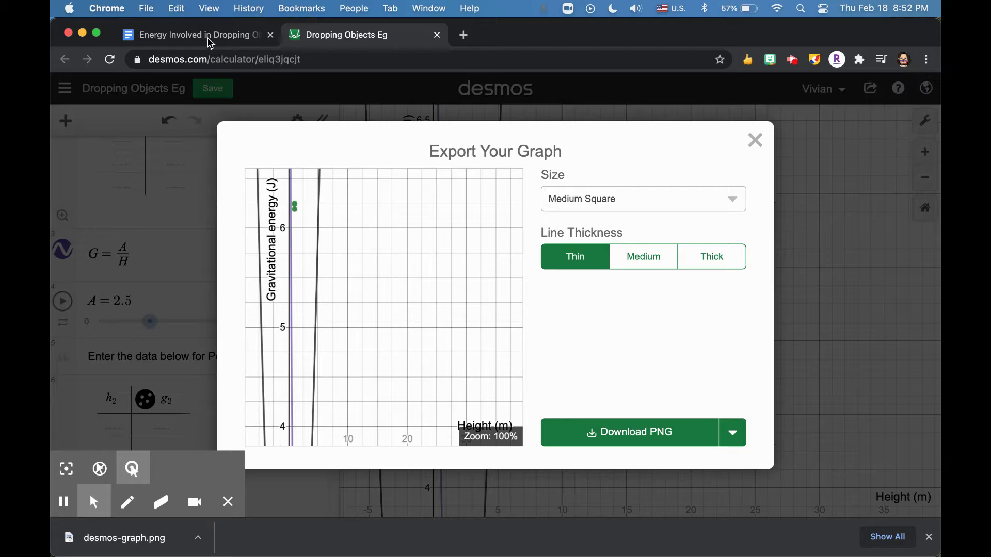
- Switch to the Google Docs worksheet, insert desmos-graph.png at "Insert the graph here", and check the pattern and A-value questions below it
left_click(200, 35)
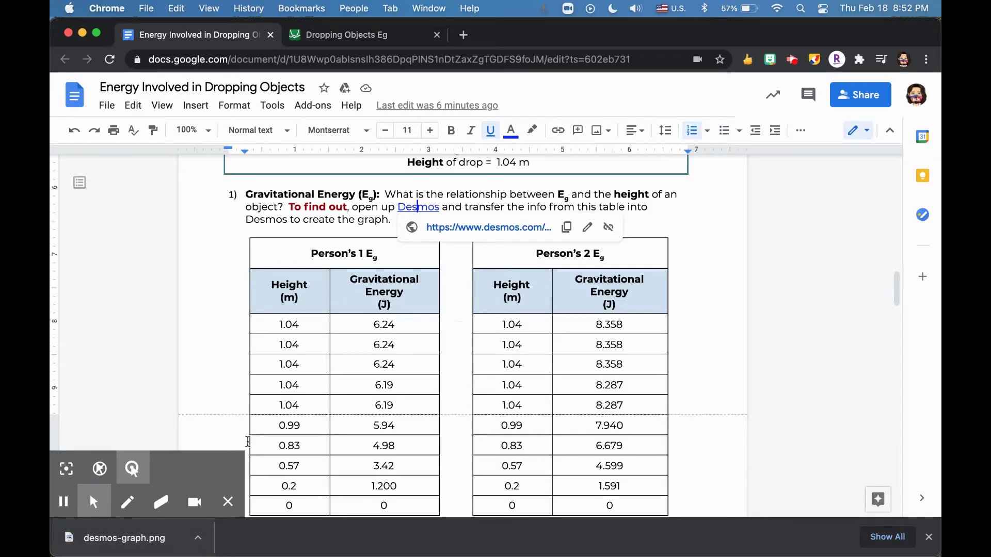
scroll(325, 365, "down", 2)
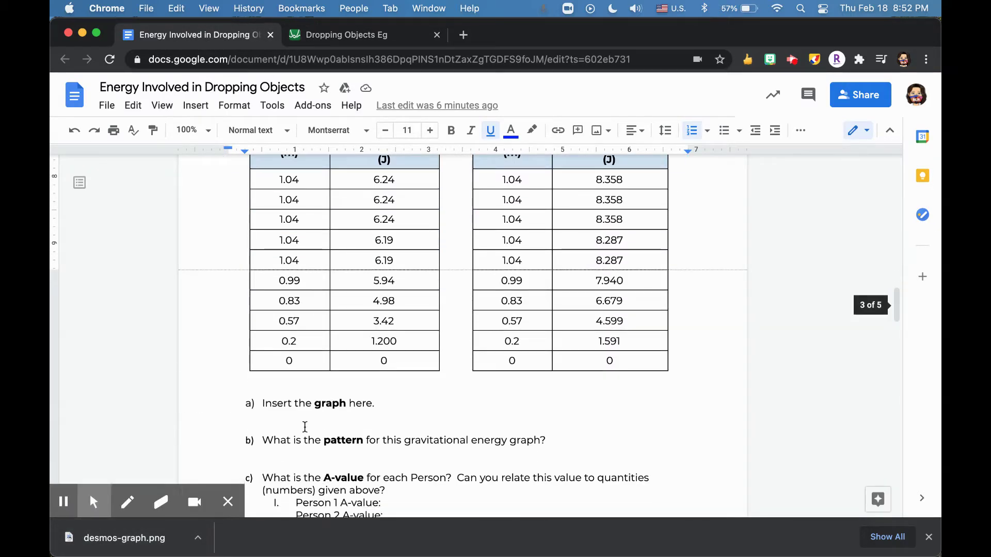
left_click_drag(123, 537, 381, 403)
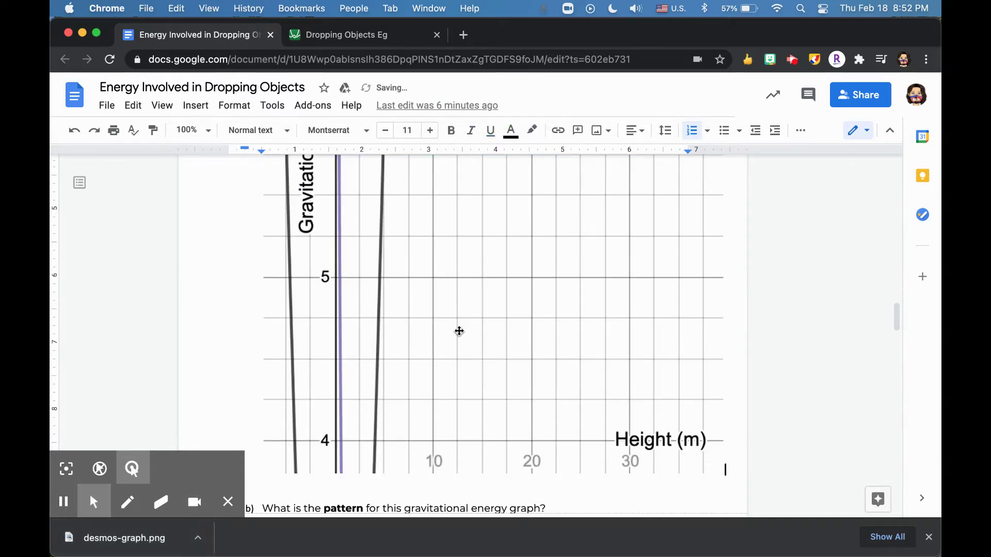
left_click(715, 467)
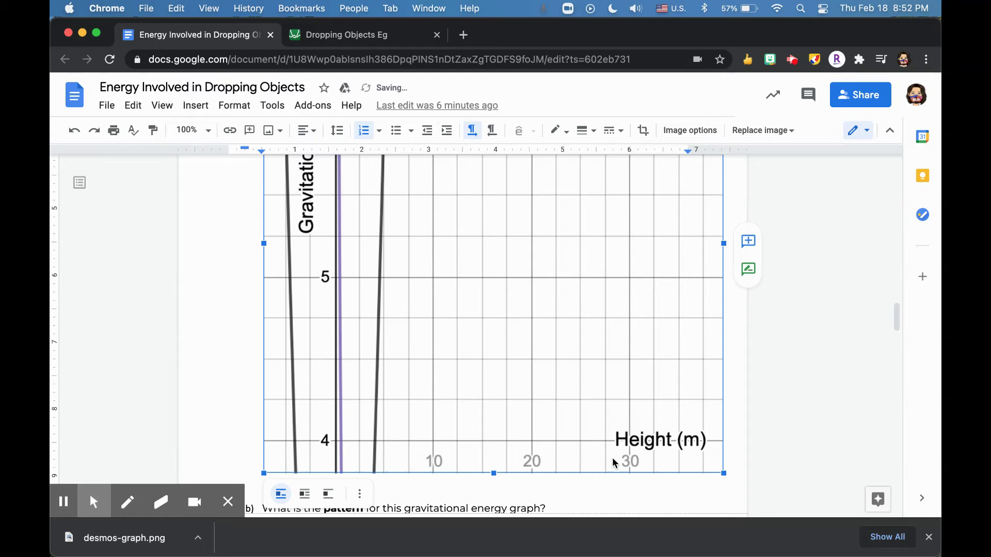
scroll(586, 434, "down", 4)
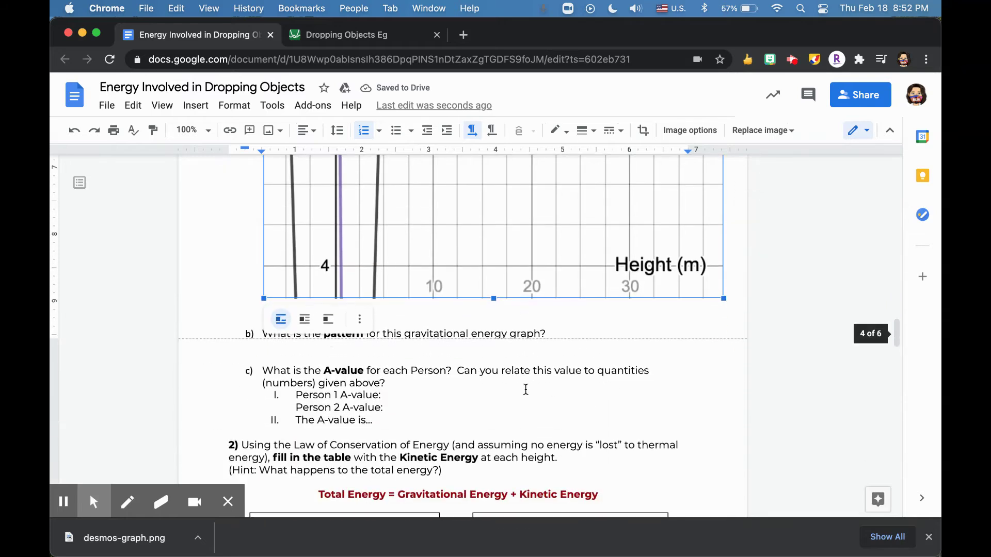
- Return to the Desmos graph, dismiss the downloads bar, and close the graph without saving its changes
left_click(401, 36)
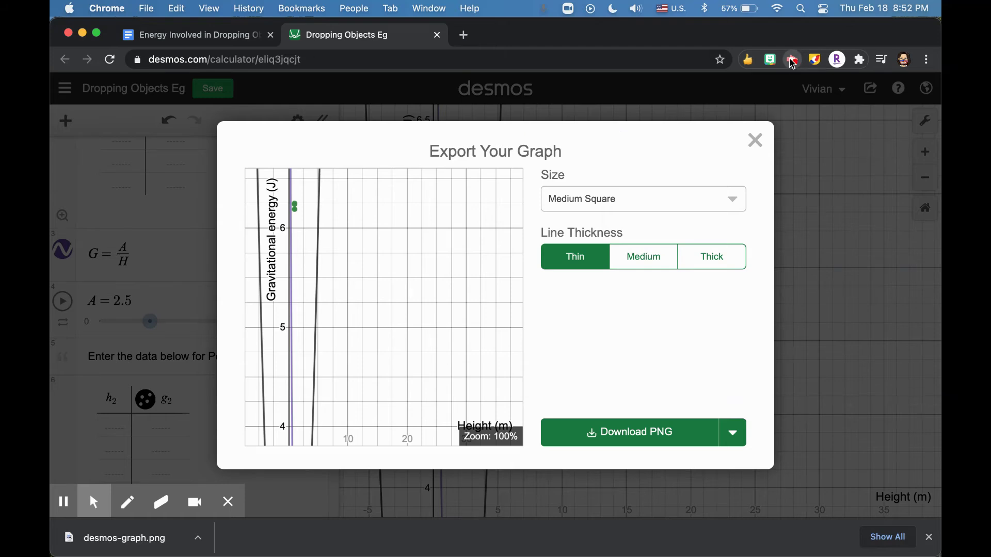
left_click(930, 535)
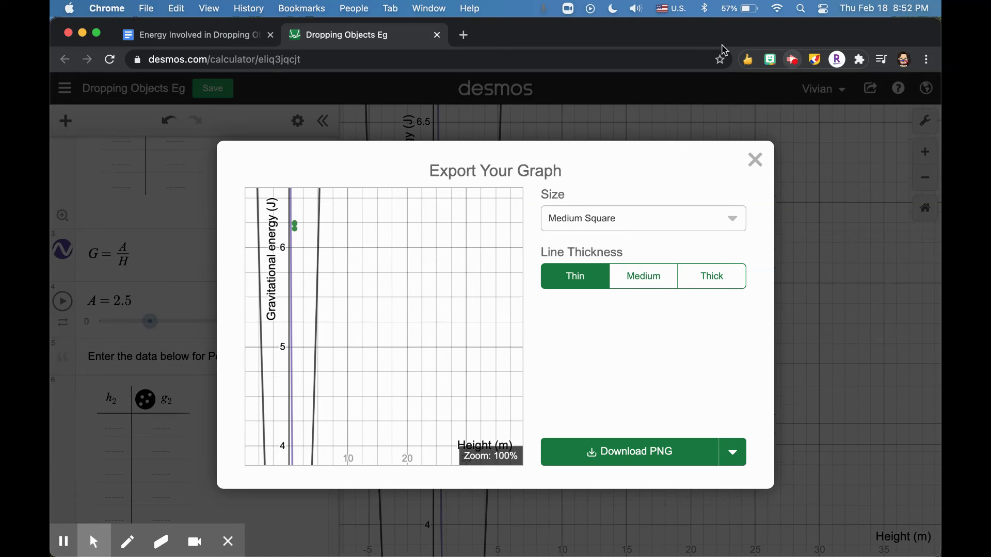
left_click(437, 35)
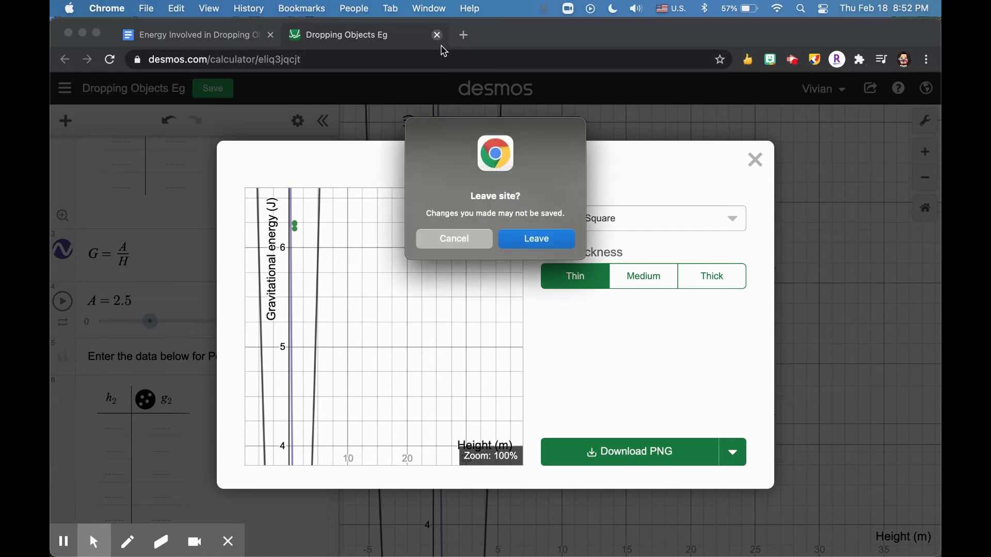
left_click(519, 240)
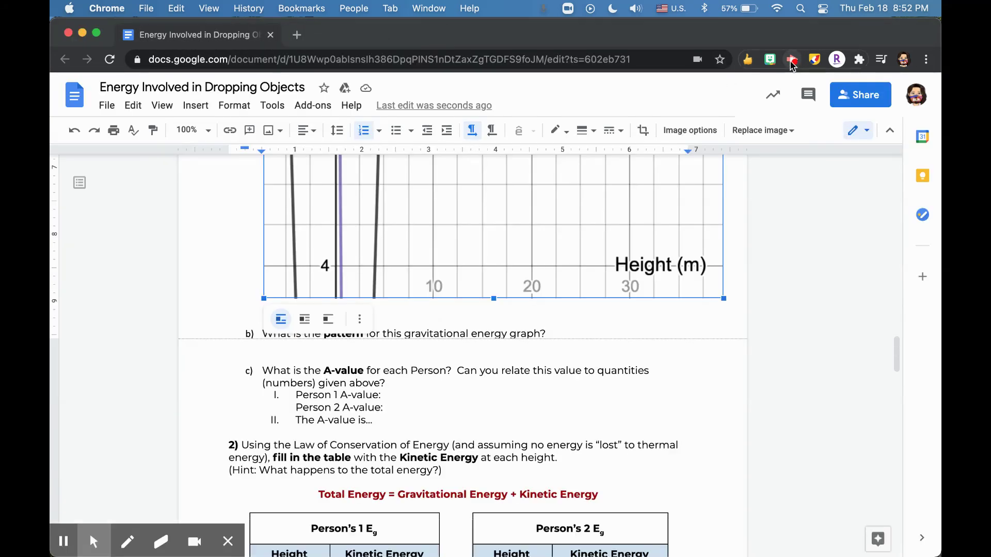
left_click(230, 539)
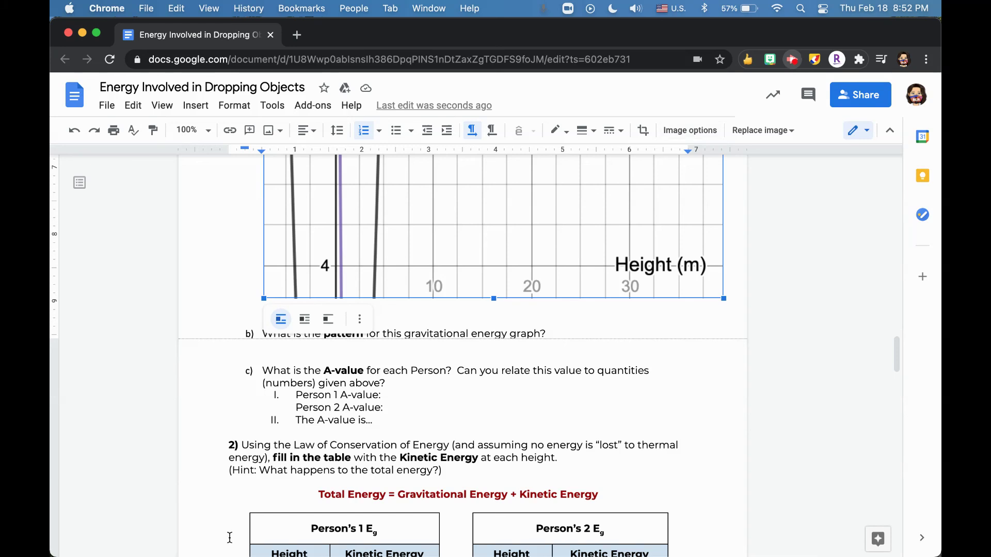